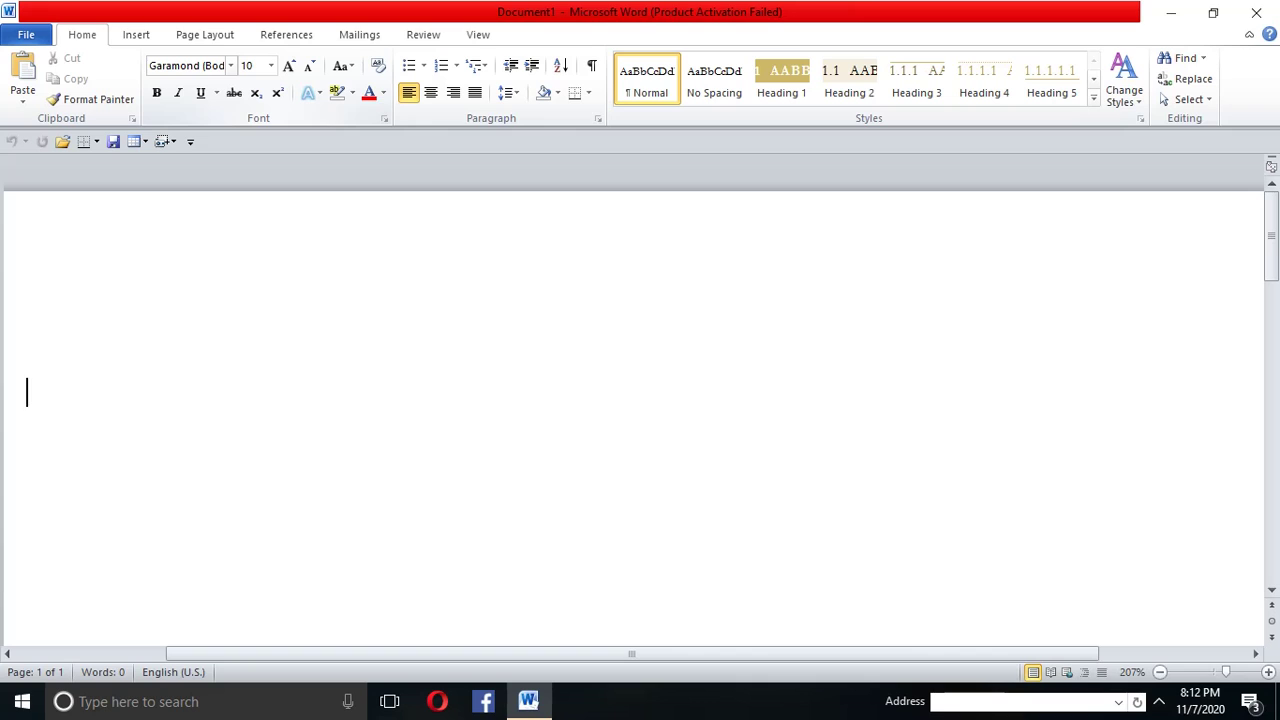
# Step: Enter sample text on three lines in the default Garamond font: FDGHKSDFKJHDSFHF, HDSFHDFHDFH and DF
pyautogui.click(230, 65)
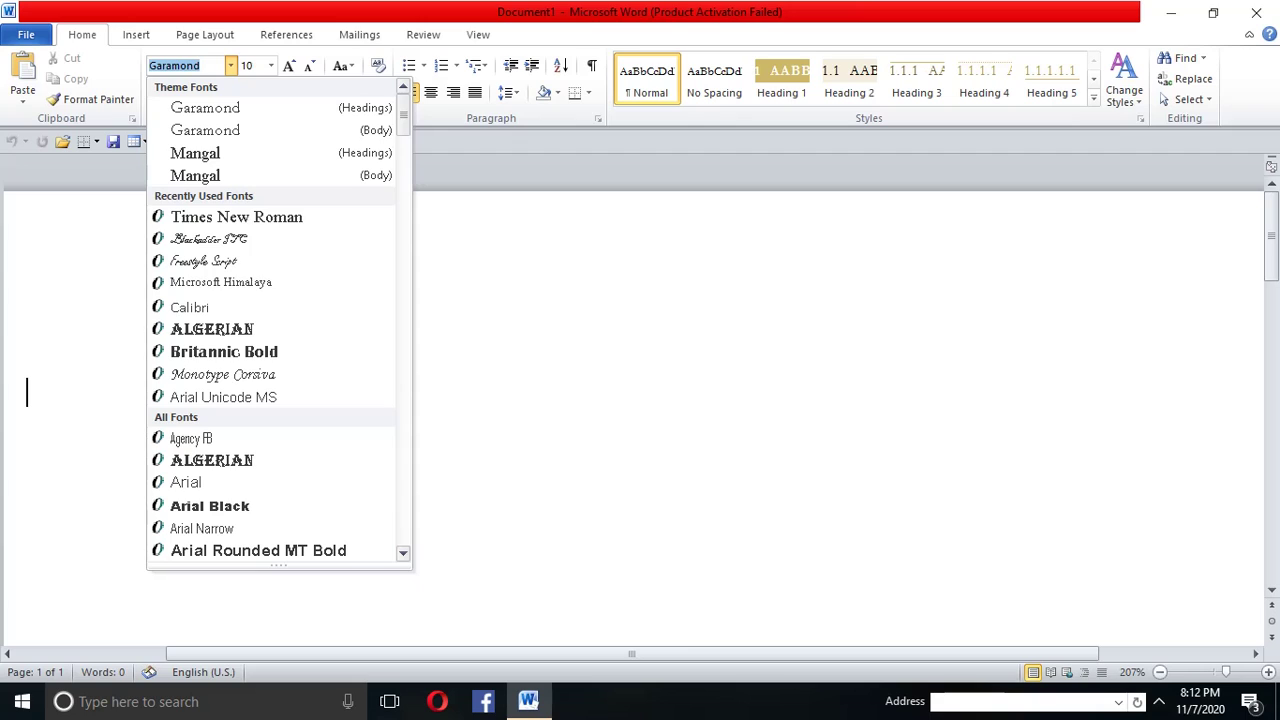
pyautogui.press('Escape')
pyautogui.write('FDG')
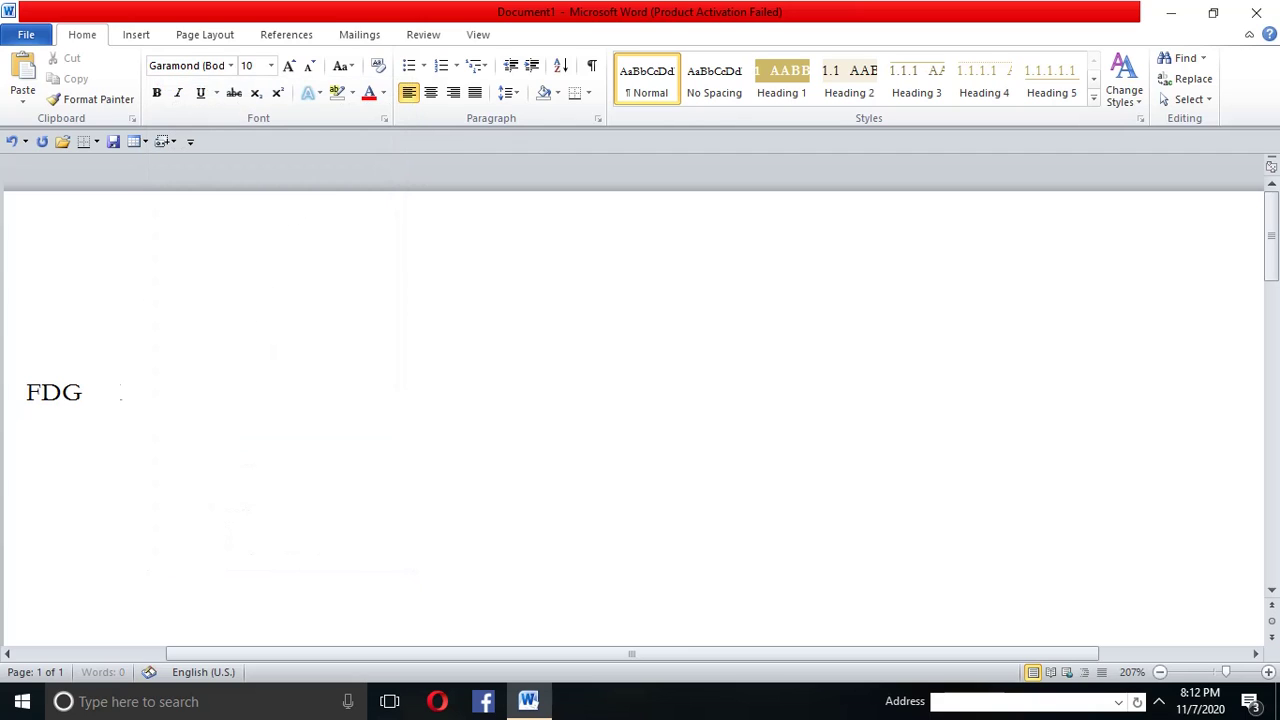
pyautogui.write('HKSDFKJHDSFHF HDSFHDFHDFHDFH')
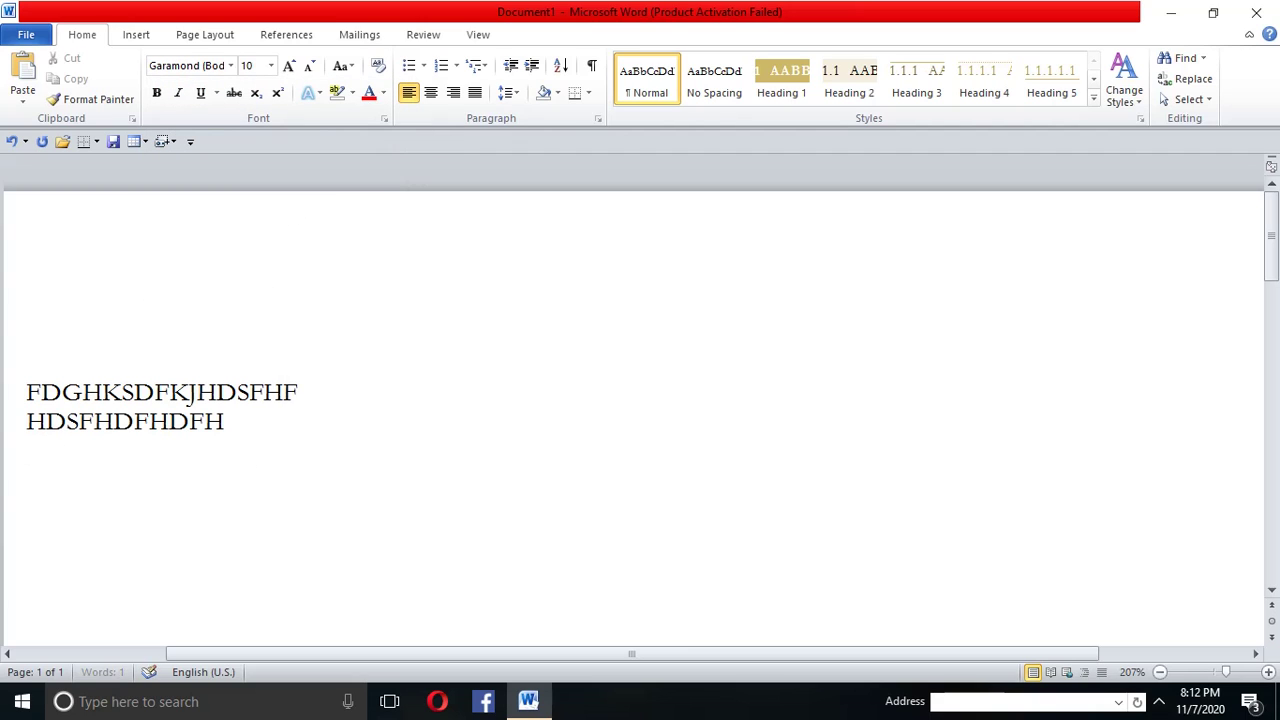
pyautogui.press('Return')
pyautogui.write('DF')
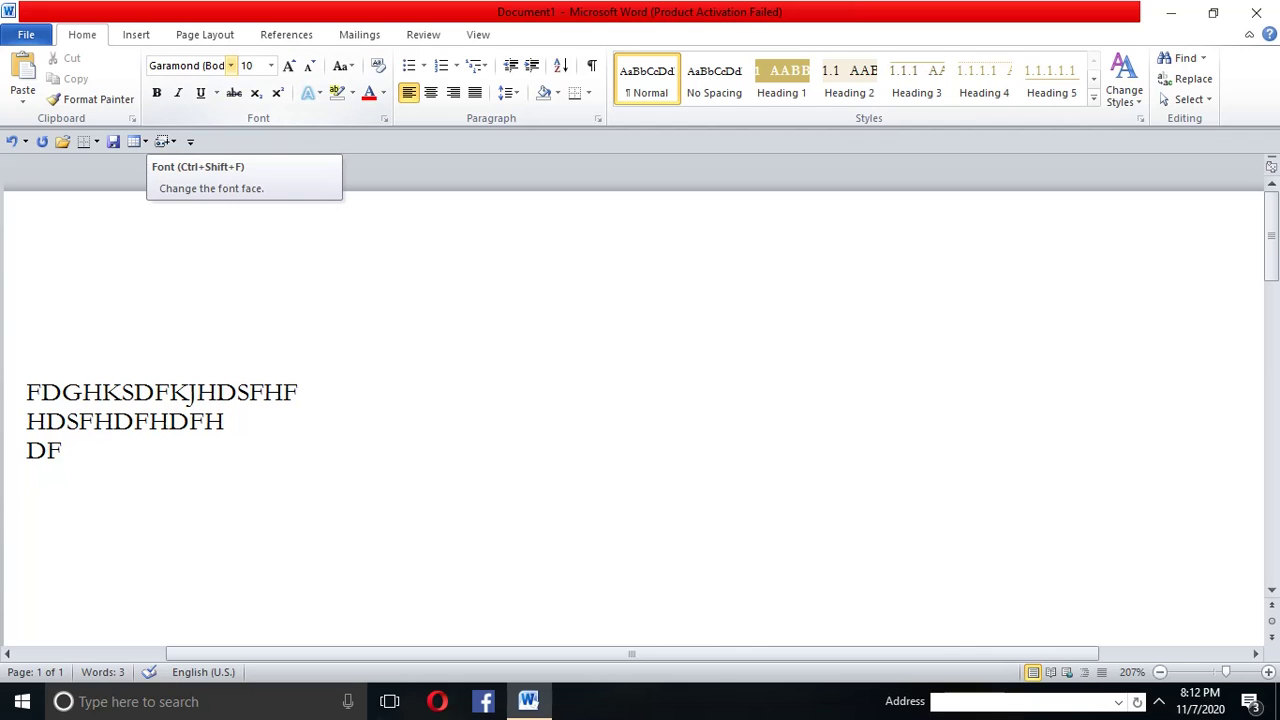
# Step: Add the lines DFSDFSDFSDF and SDFG in the Blackadder ITC font, and delete all the sample text
pyautogui.click(230, 65)
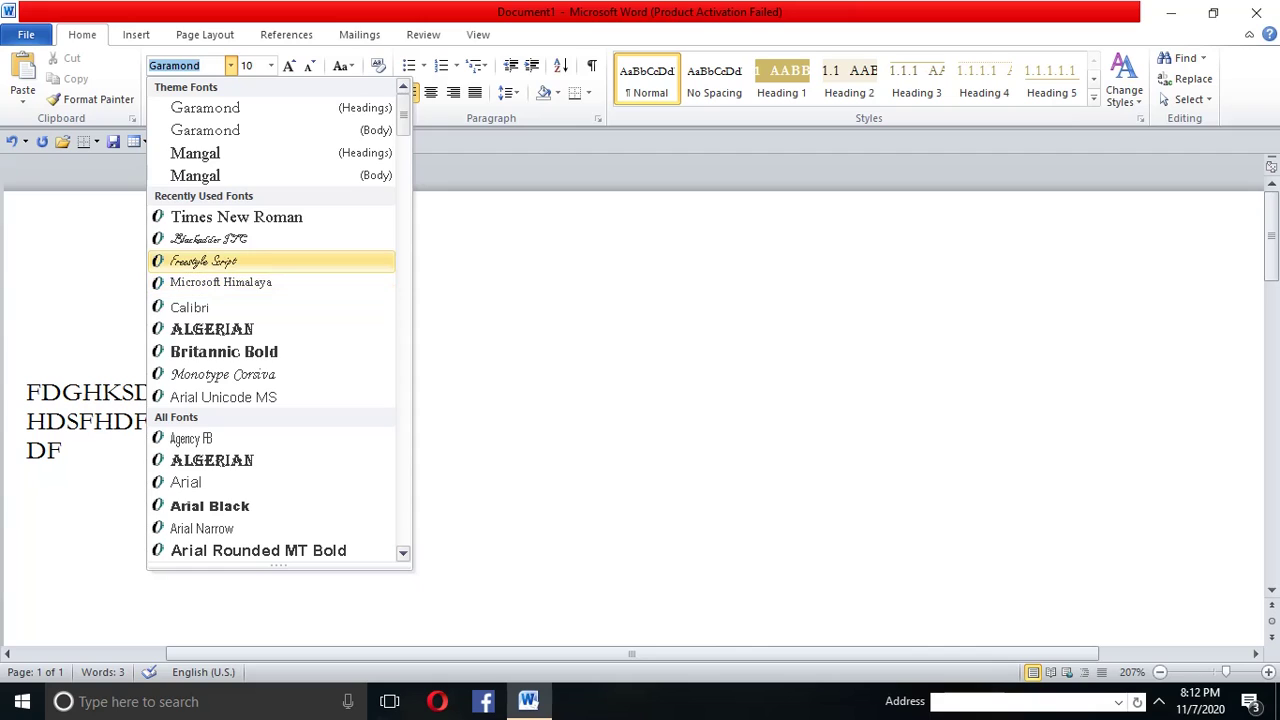
pyautogui.click(208, 238)
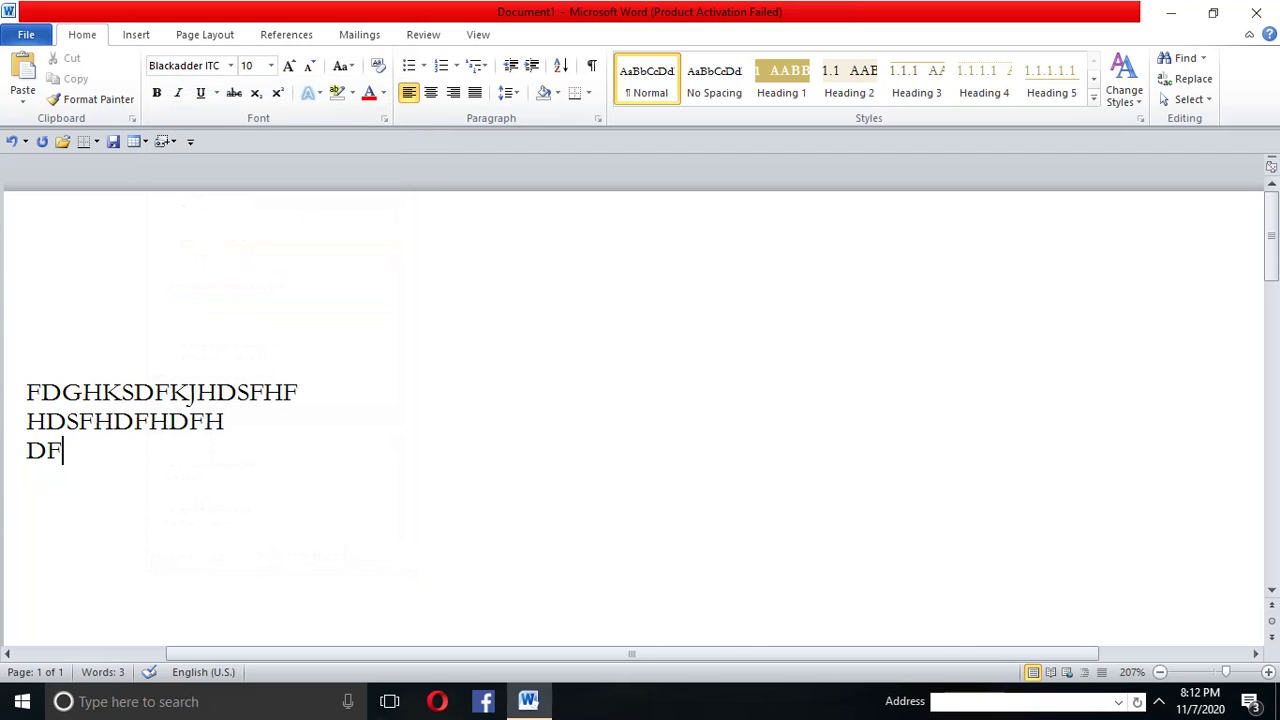
pyautogui.write('DFSDFSDFSDF')
pyautogui.press('Return')
pyautogui.write('SDFG')
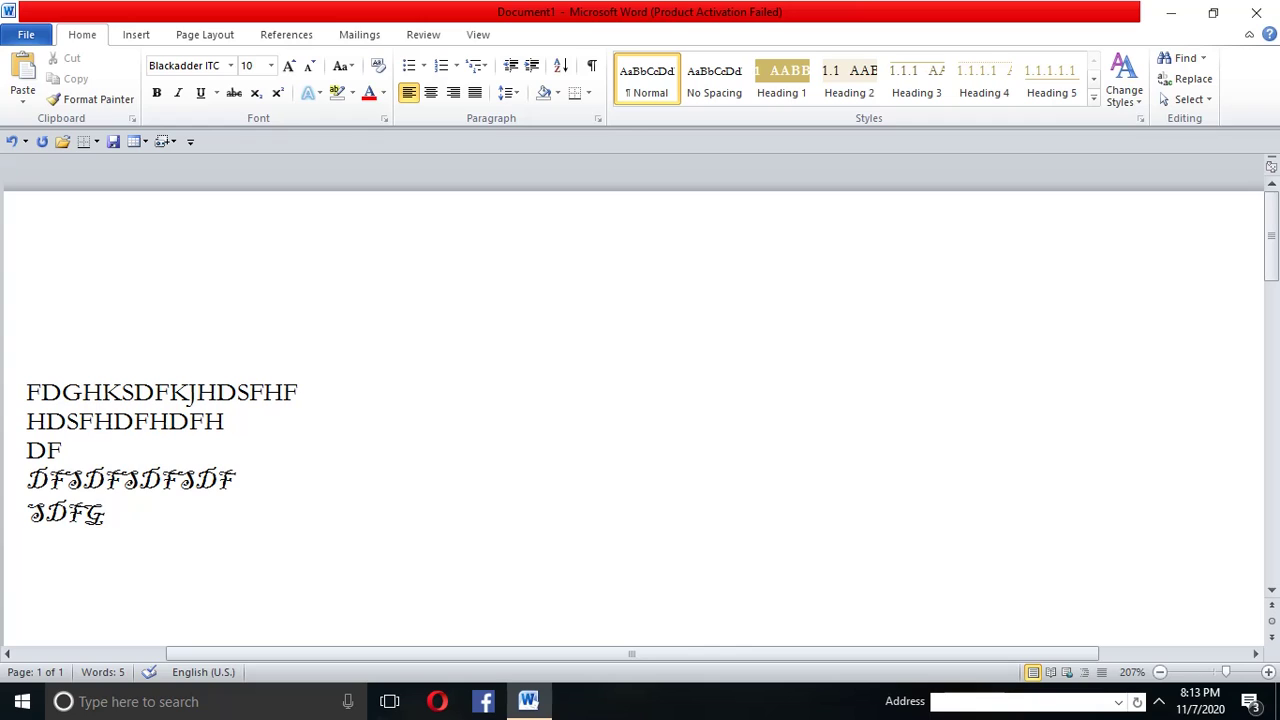
pyautogui.moveTo(27, 392); pyautogui.dragTo(118, 513)
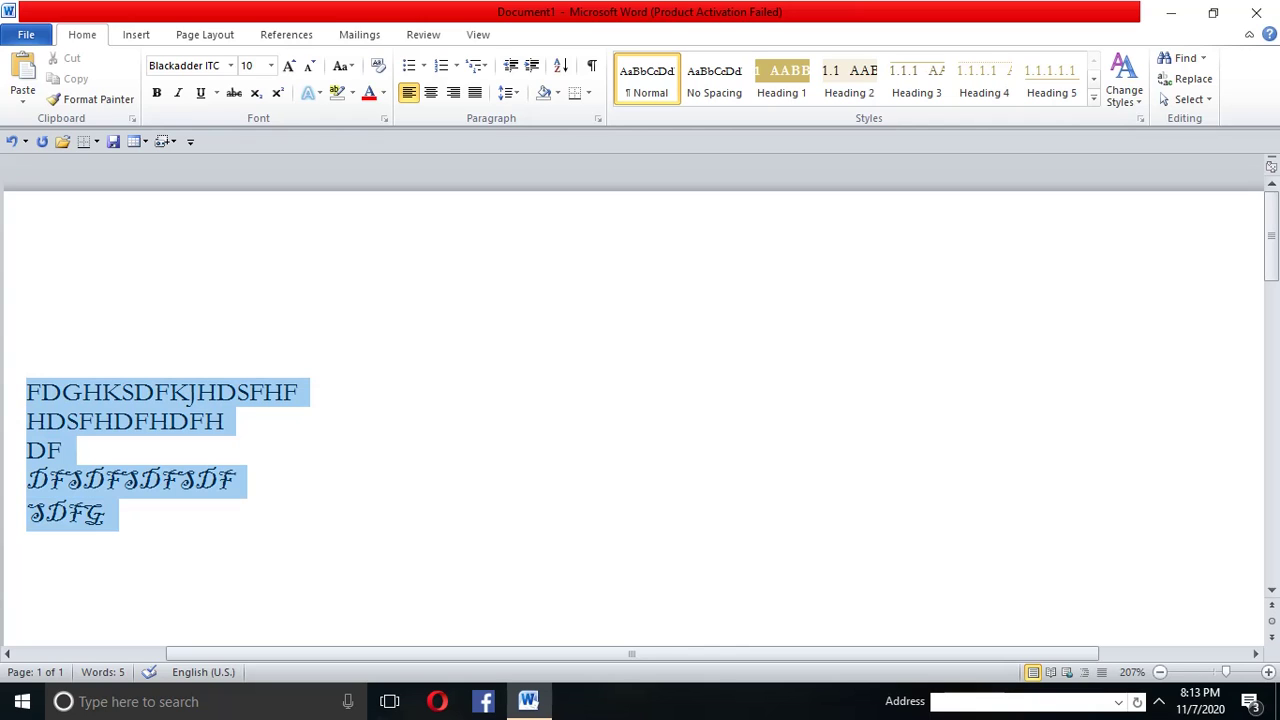
pyautogui.press('Delete')
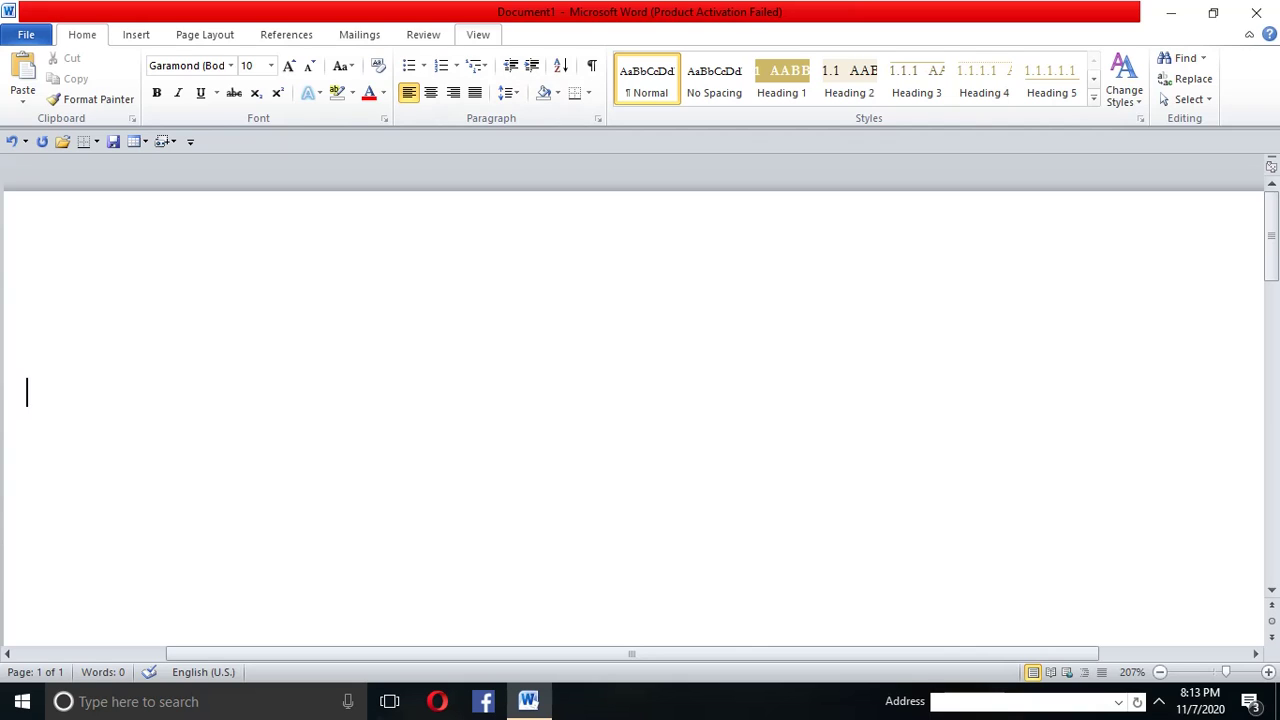
pyautogui.click(478, 34)
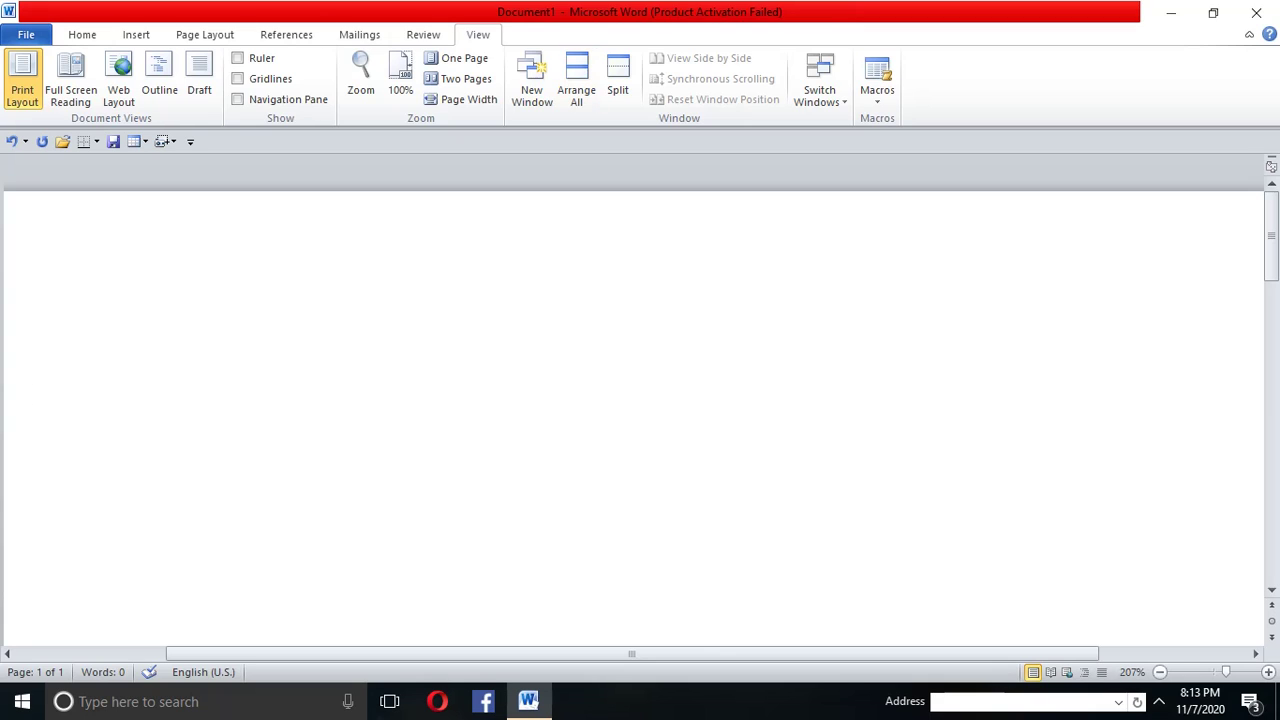
pyautogui.click(877, 95)
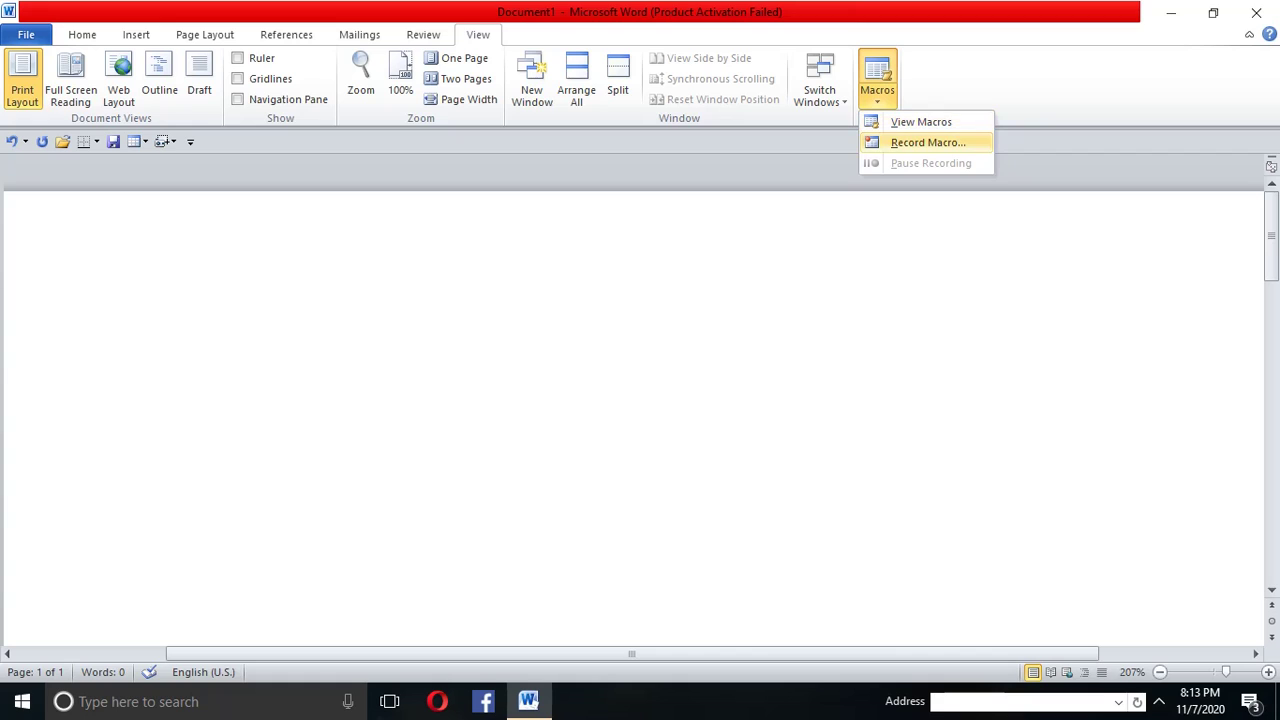
pyautogui.click(928, 142)
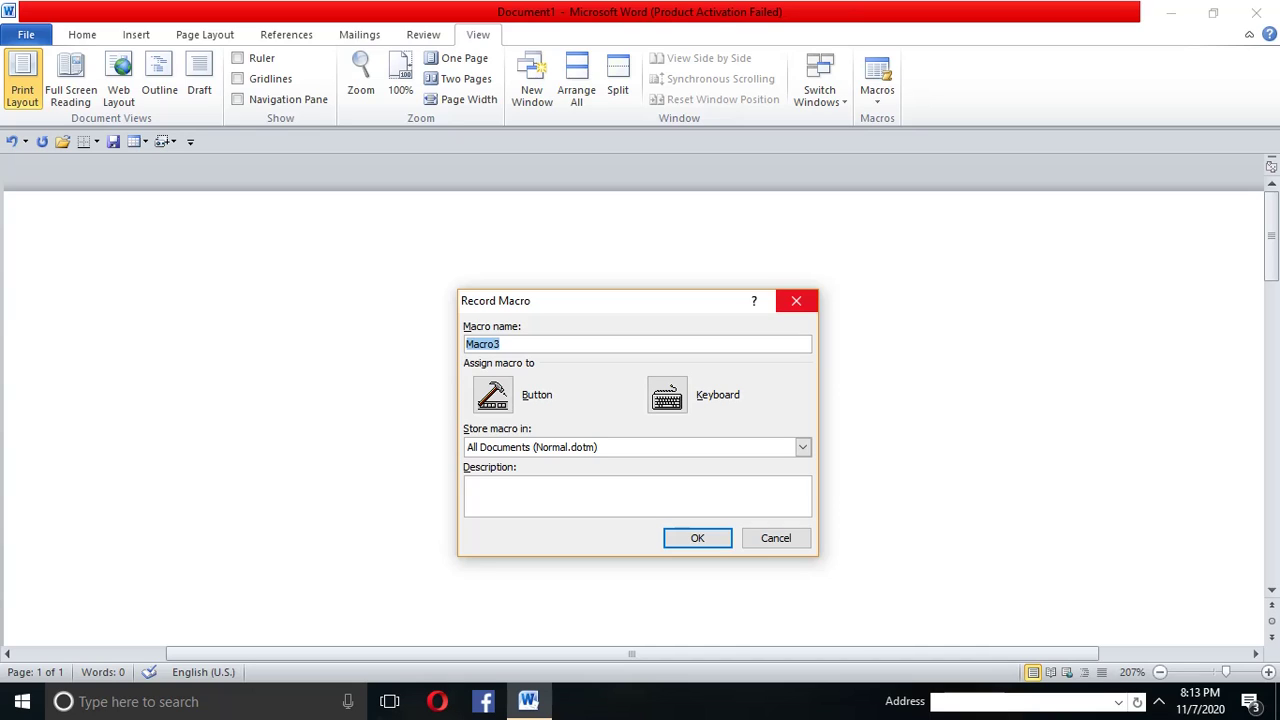
pyautogui.click(796, 300)
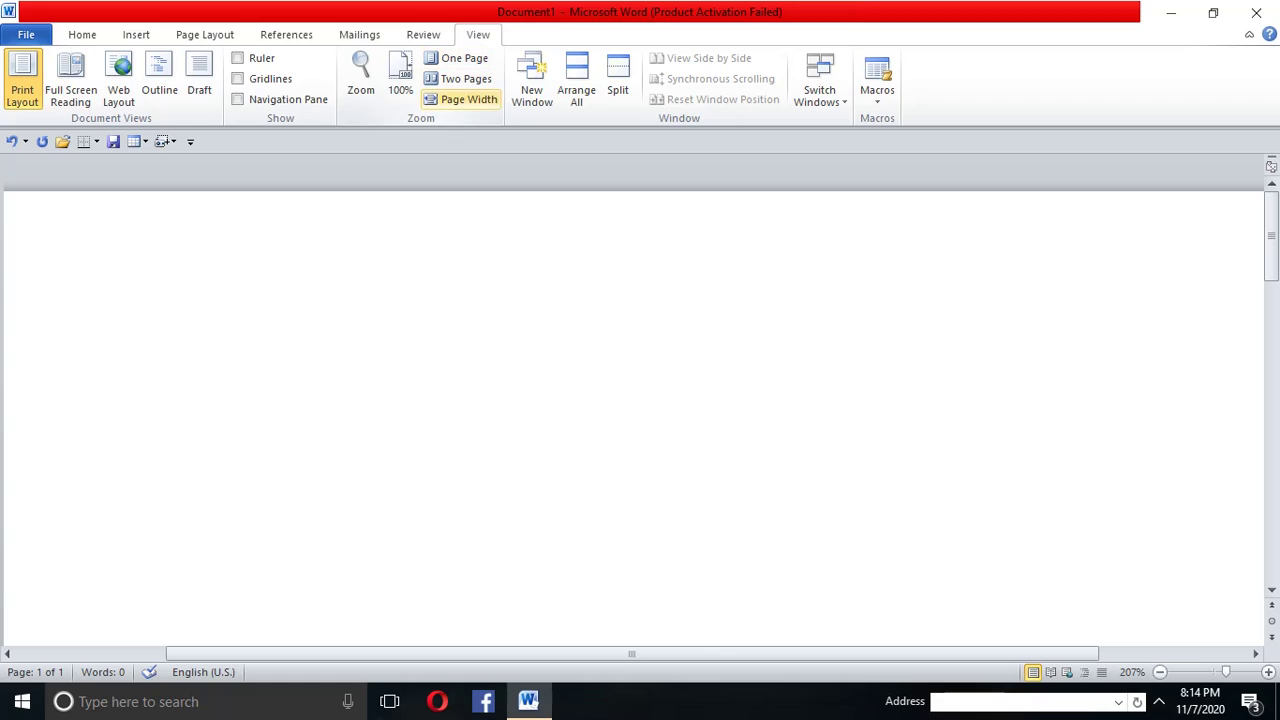
# Step: Start recording a new macro named RAM with Ctrl+1 assigned as its keyboard shortcut
pyautogui.click(877, 80)
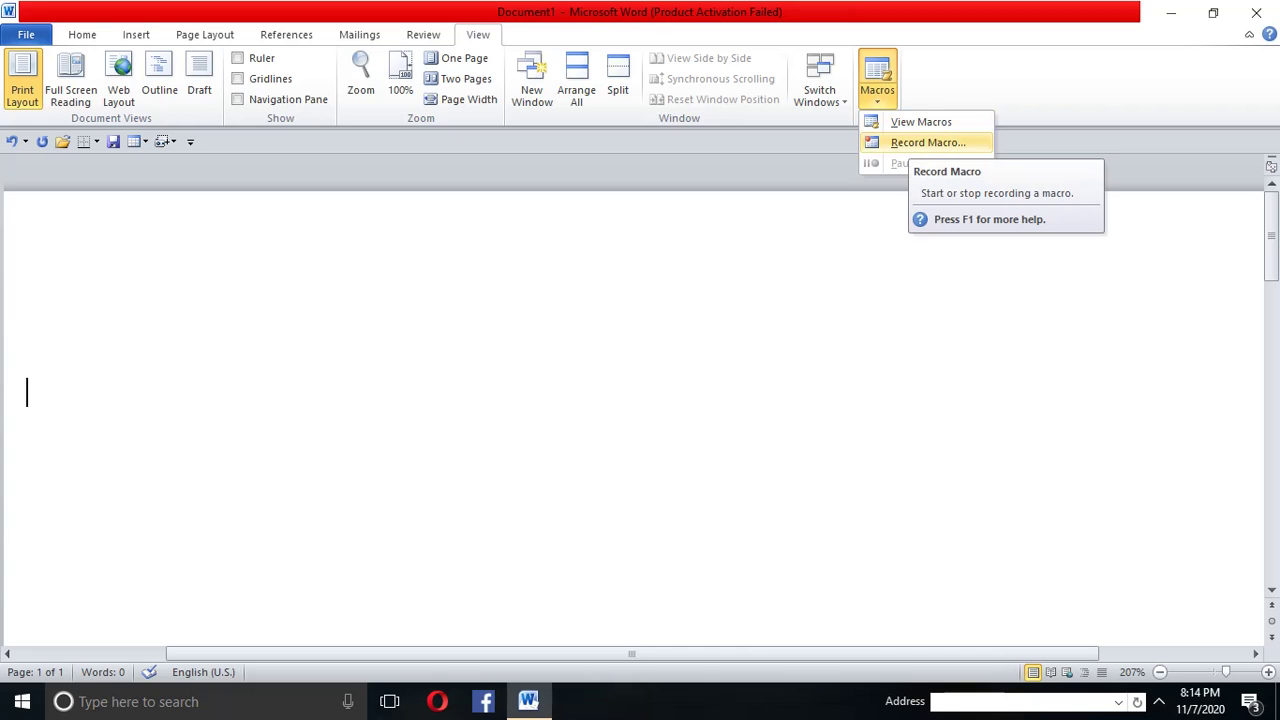
pyautogui.press('Return')
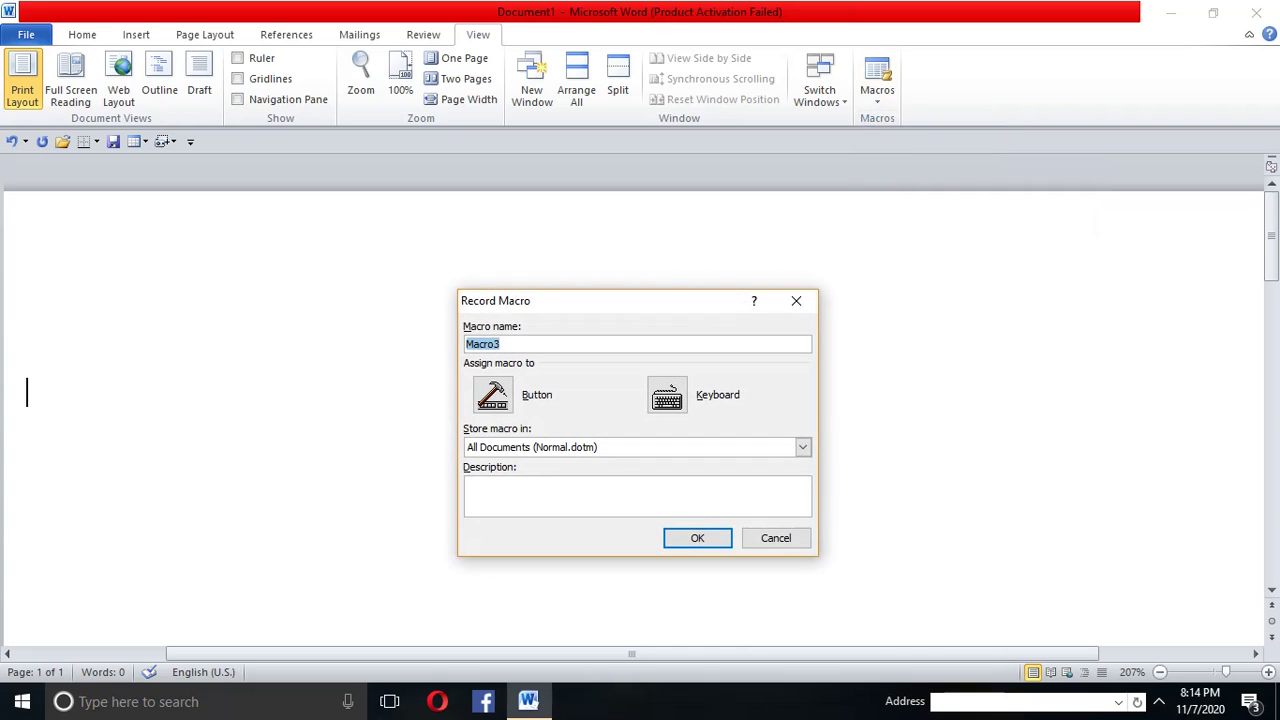
pyautogui.moveTo(720, 300); pyautogui.dragTo(631, 279)
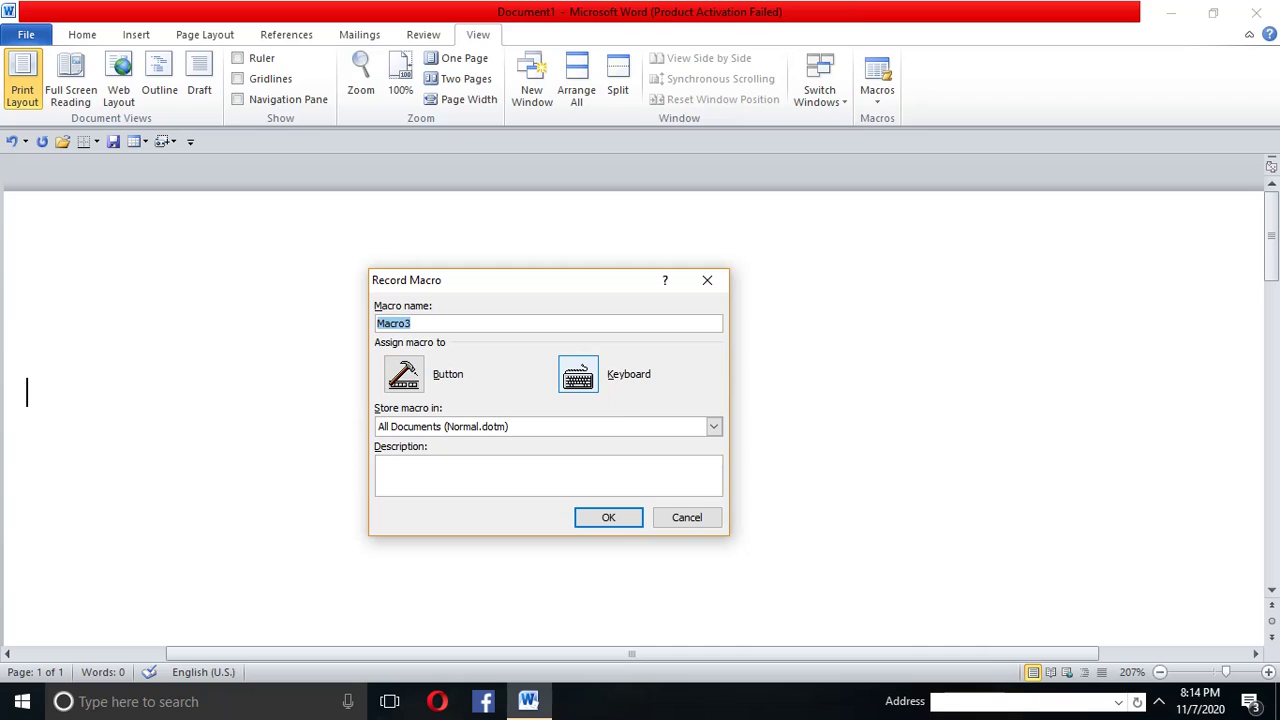
pyautogui.write('RAM')
pyautogui.click(578, 374)
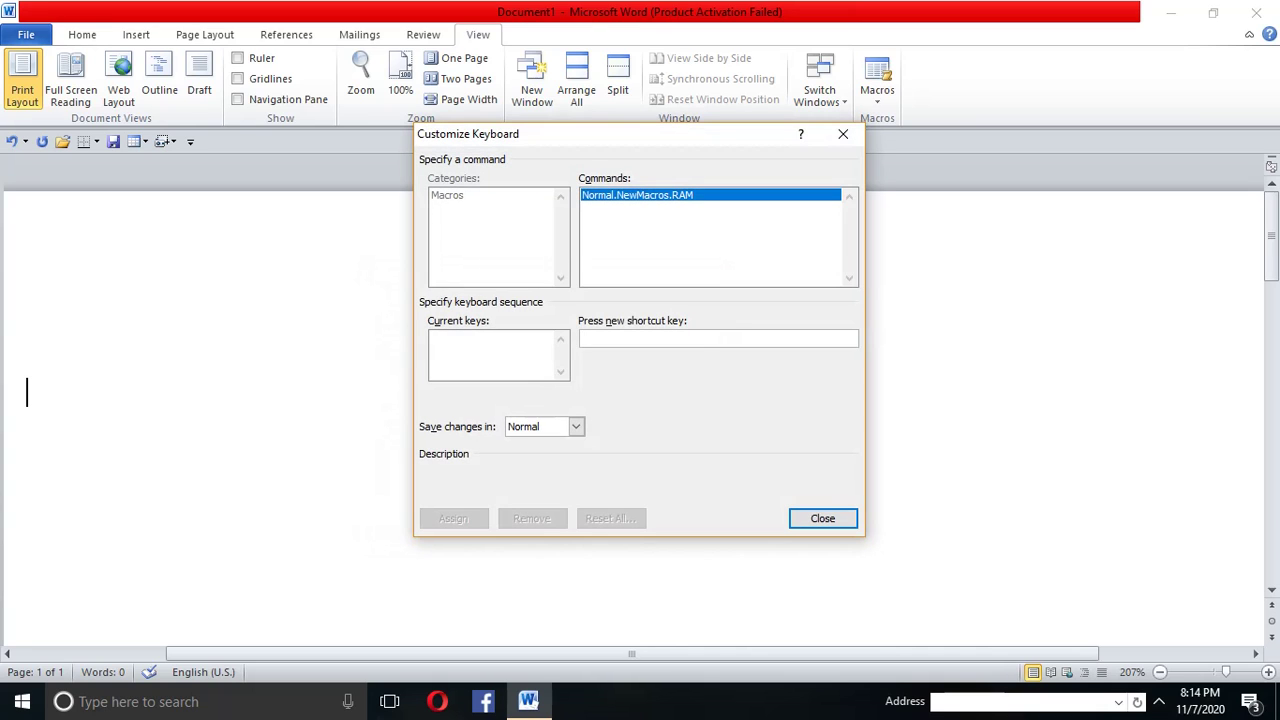
pyautogui.moveTo(620, 134); pyautogui.dragTo(605, 227)
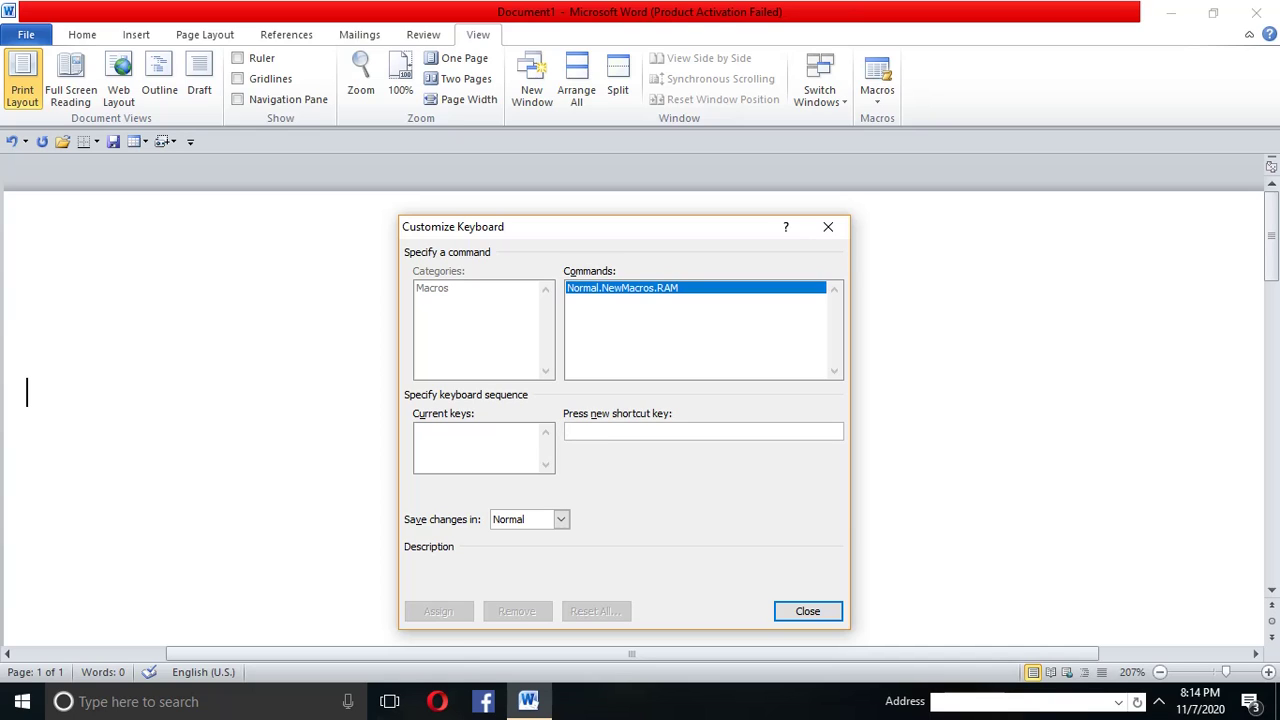
pyautogui.hotkey('ctrl', '1')
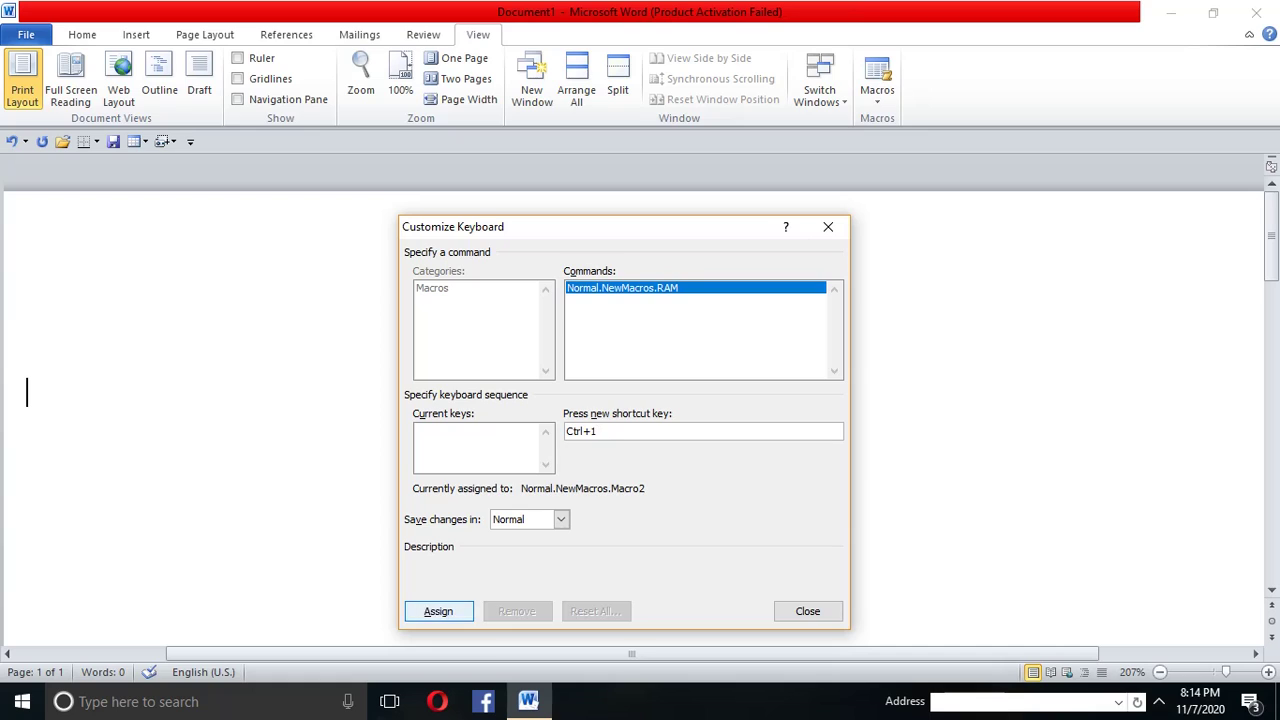
pyautogui.hotkey('alt', 'a')
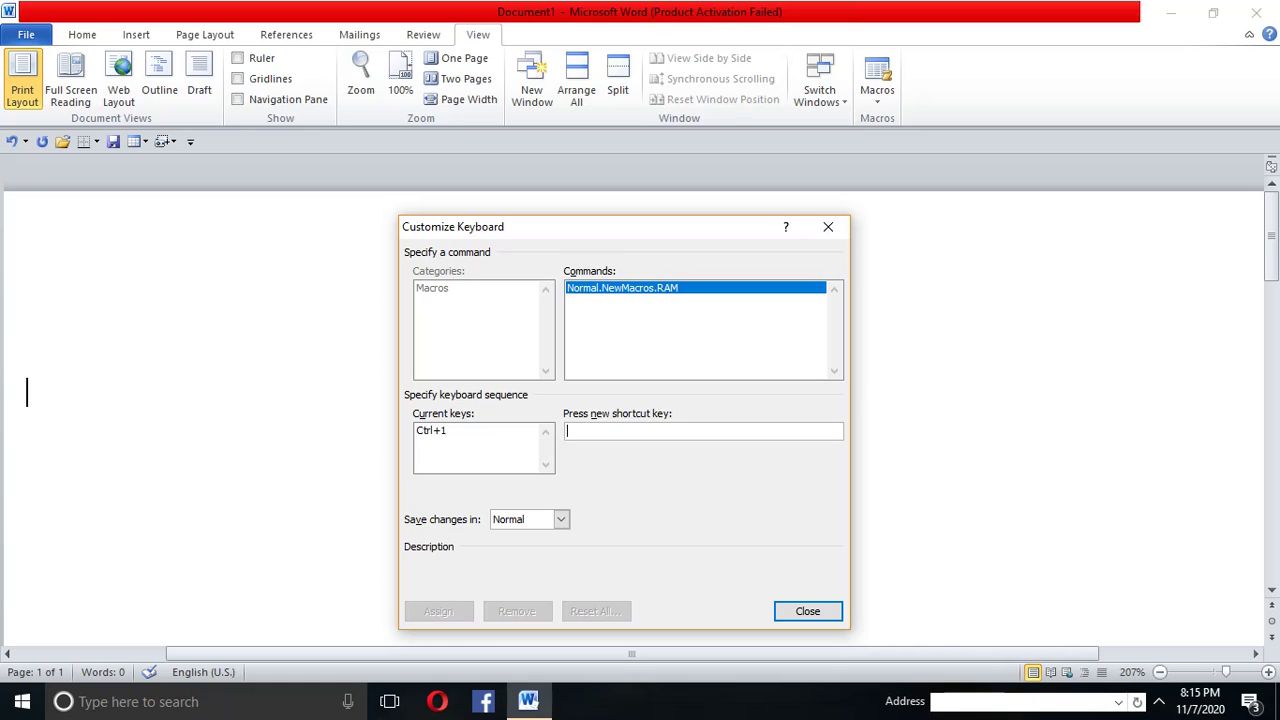
pyautogui.click(808, 611)
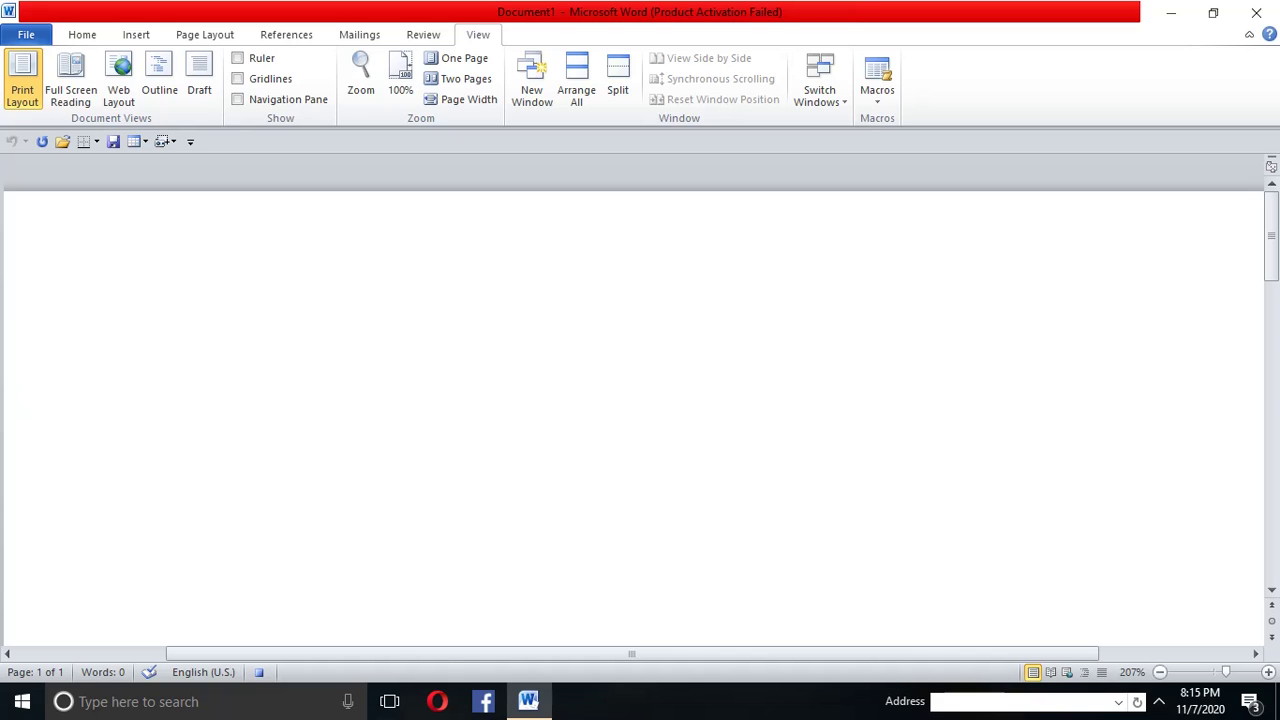
# Step: Set the text format to Times New Roman, size 24, bold and italic while the macro records
pyautogui.click(82, 34)
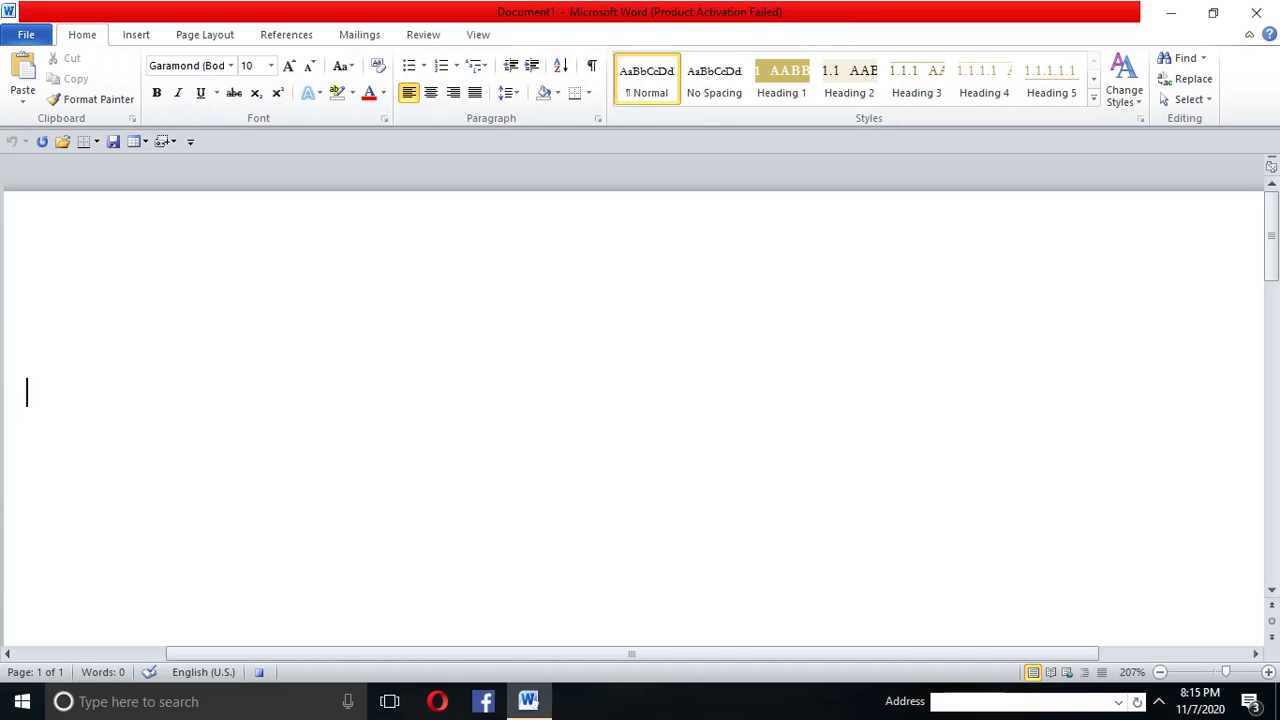
pyautogui.click(187, 65)
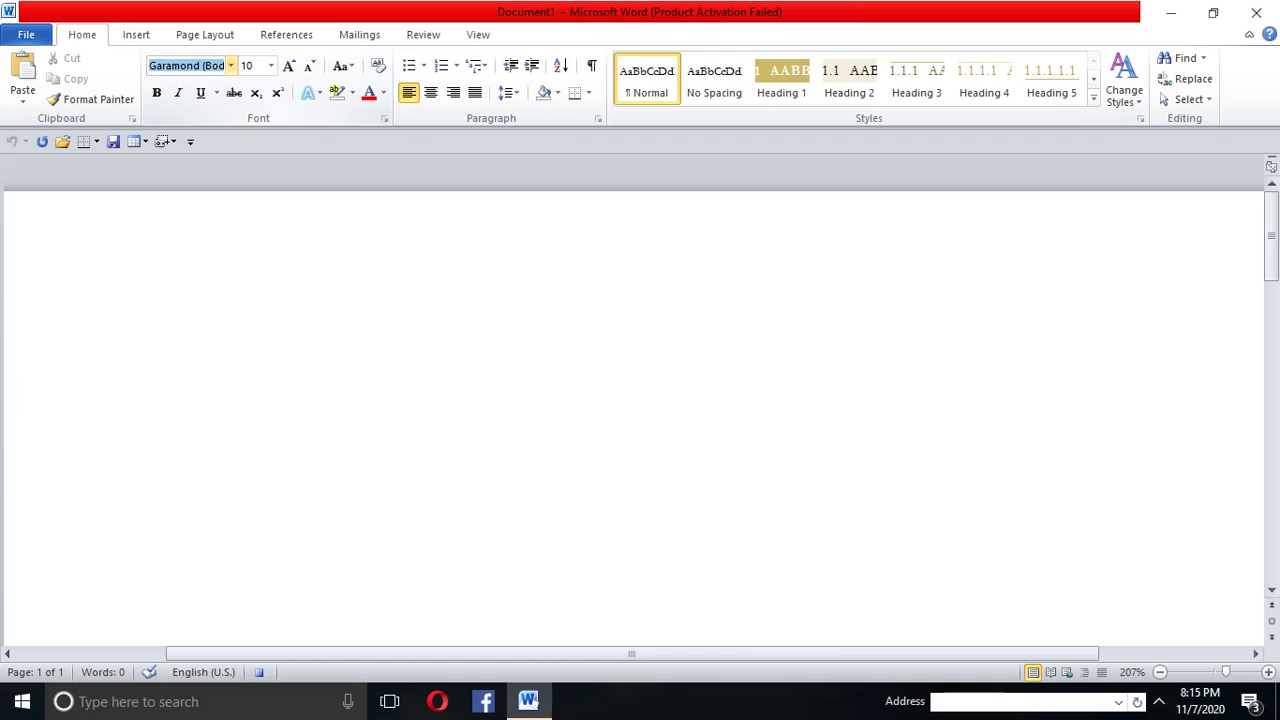
pyautogui.write('Times New Rom')
pyautogui.press('Return')
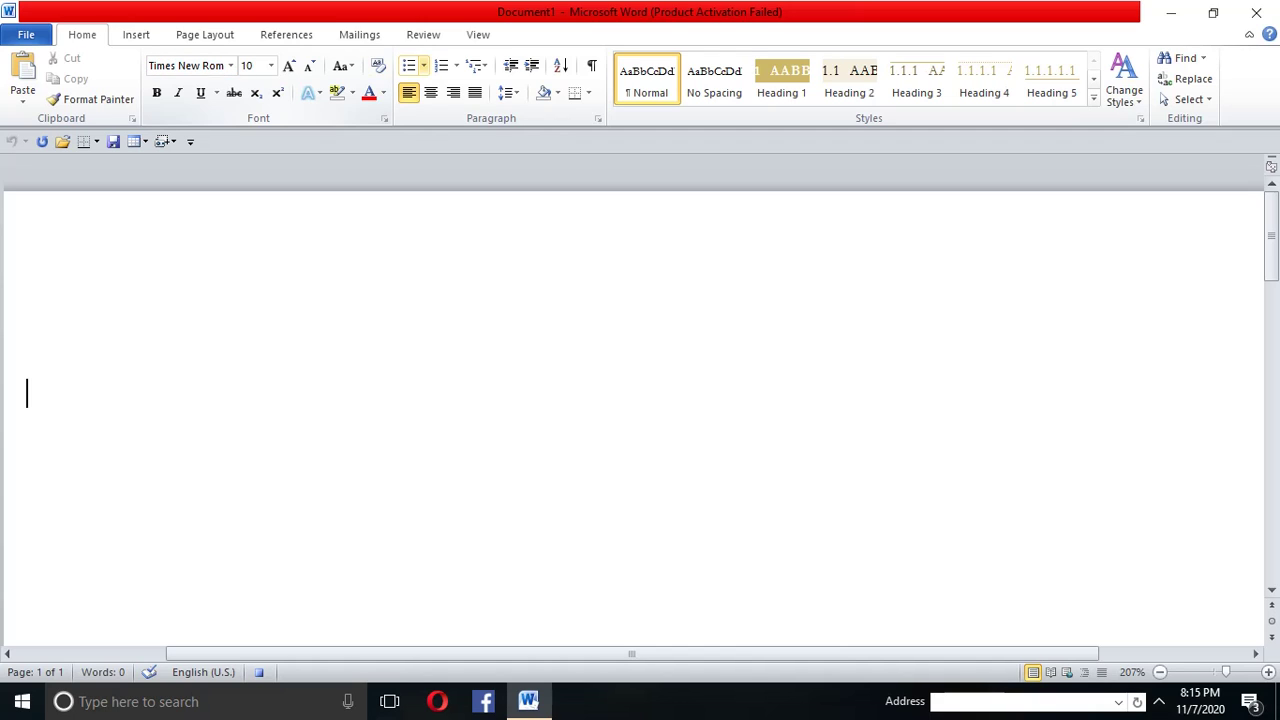
pyautogui.click(270, 65)
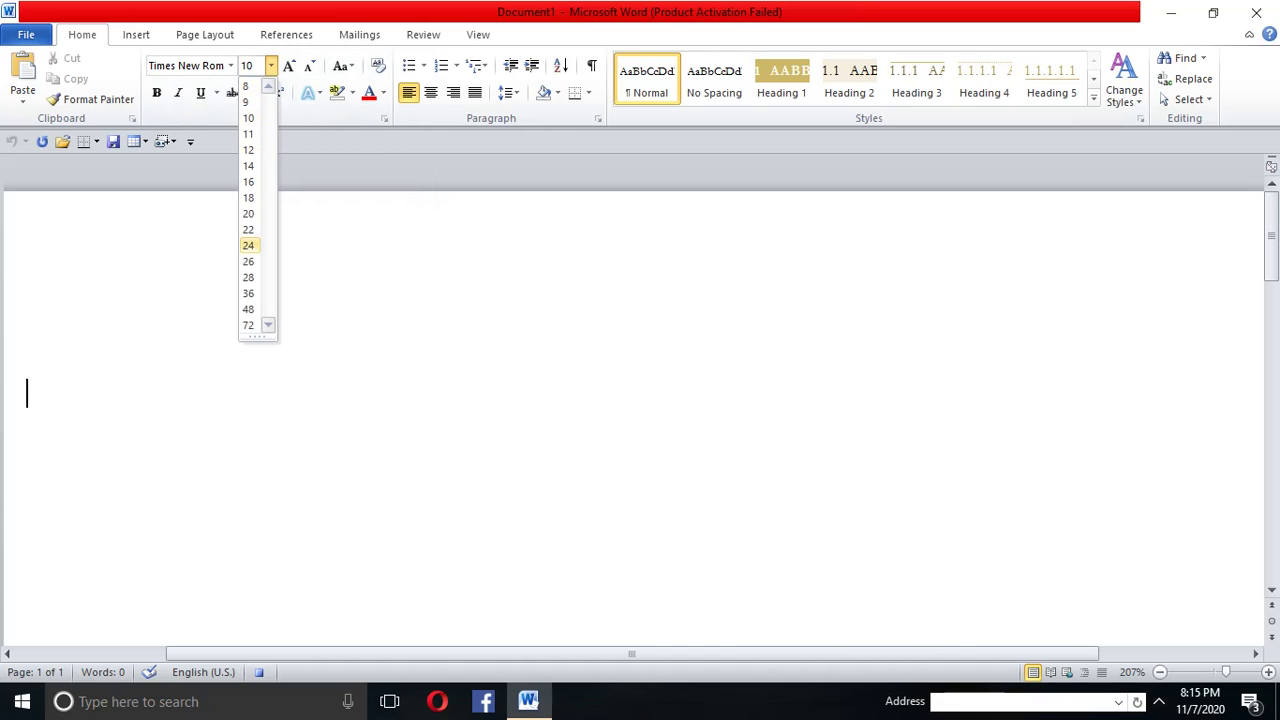
pyautogui.click(248, 245)
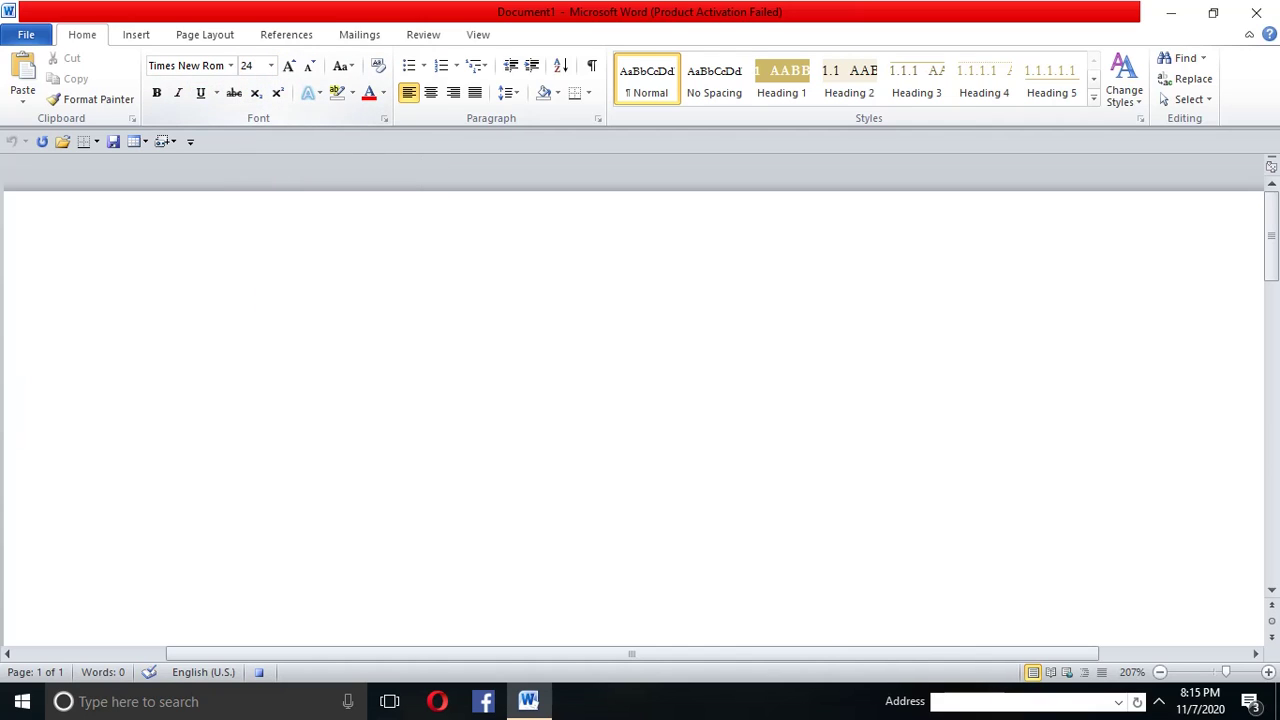
pyautogui.hotkey('ctrl', 'b')
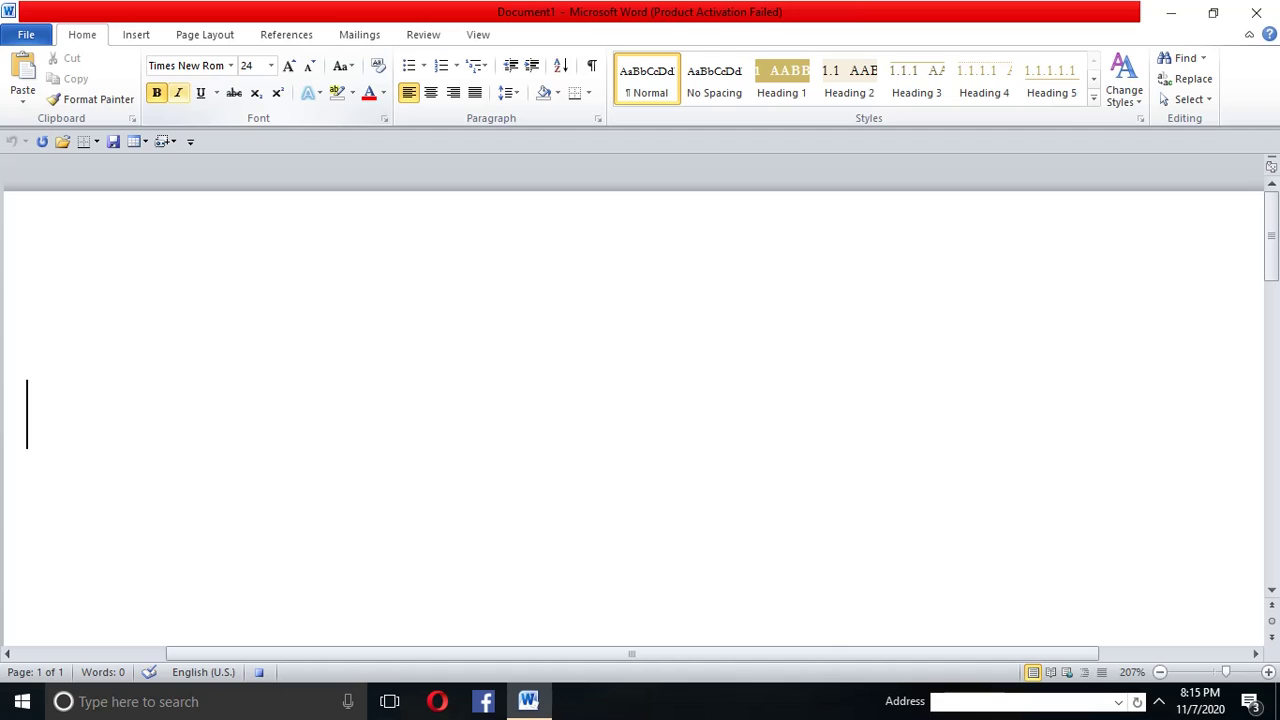
pyautogui.hotkey('ctrl', 'i')
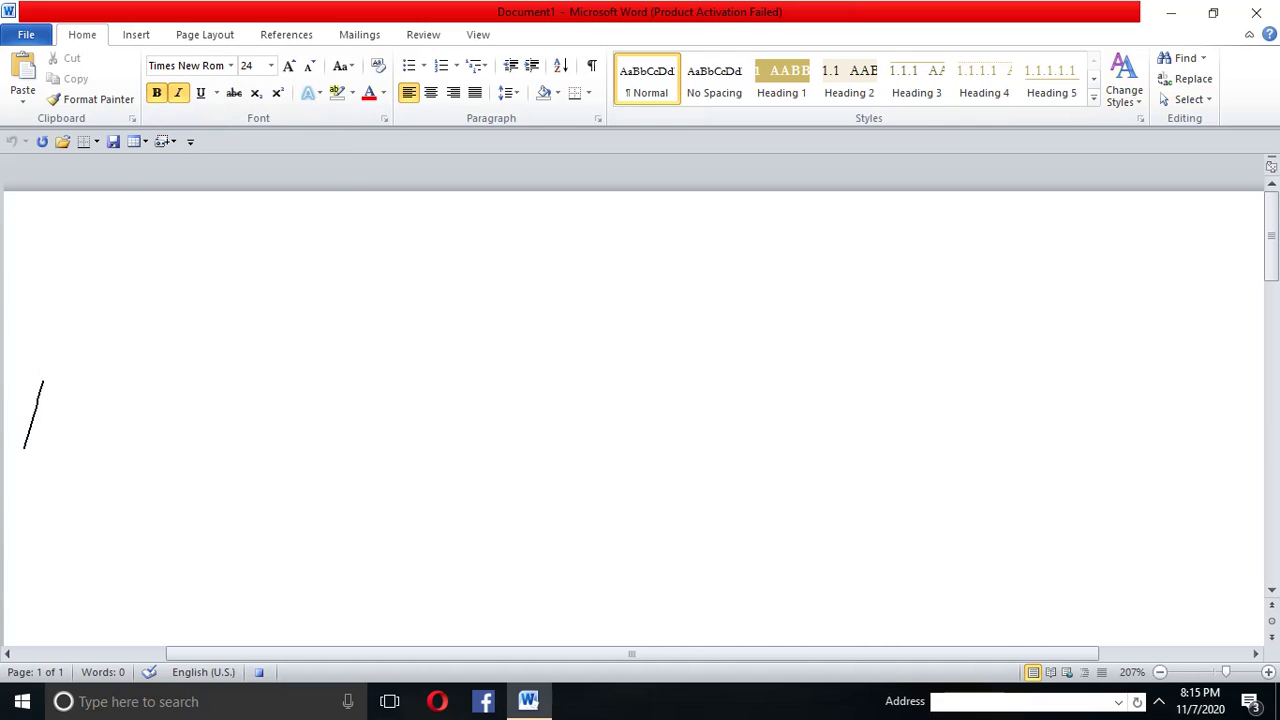
# Step: Stop recording the RAM macro
pyautogui.click(478, 34)
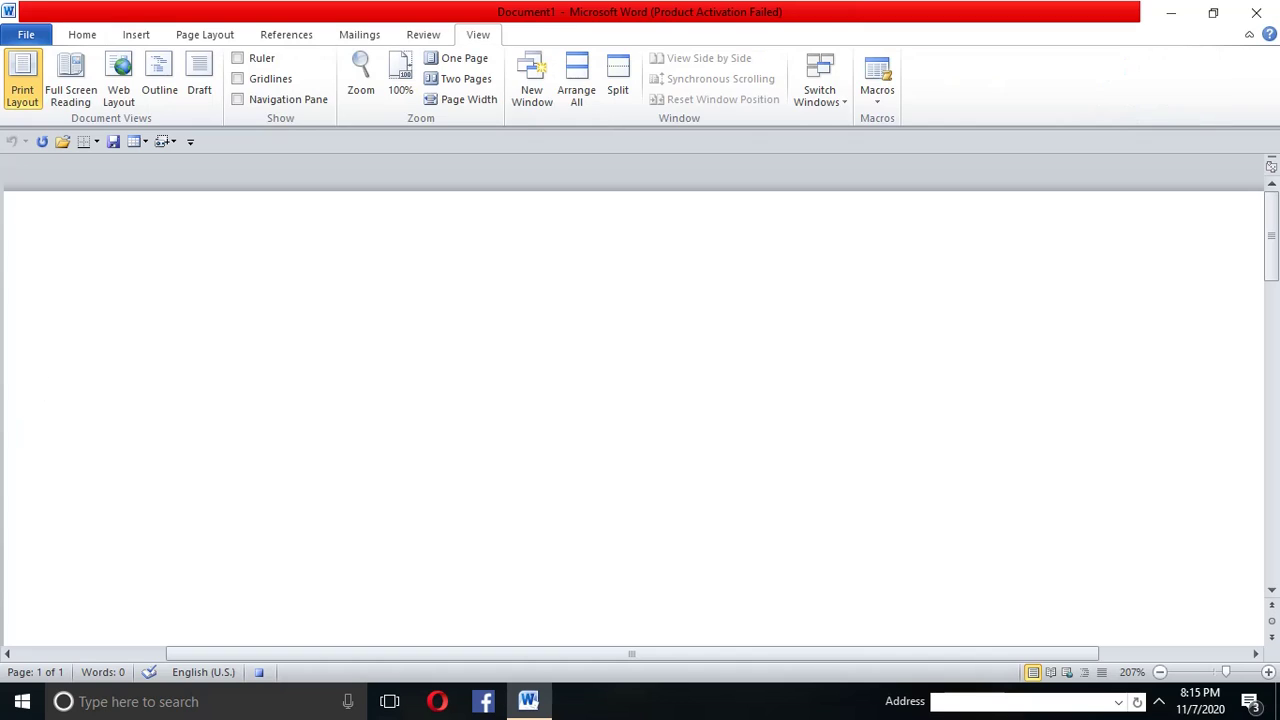
pyautogui.click(877, 96)
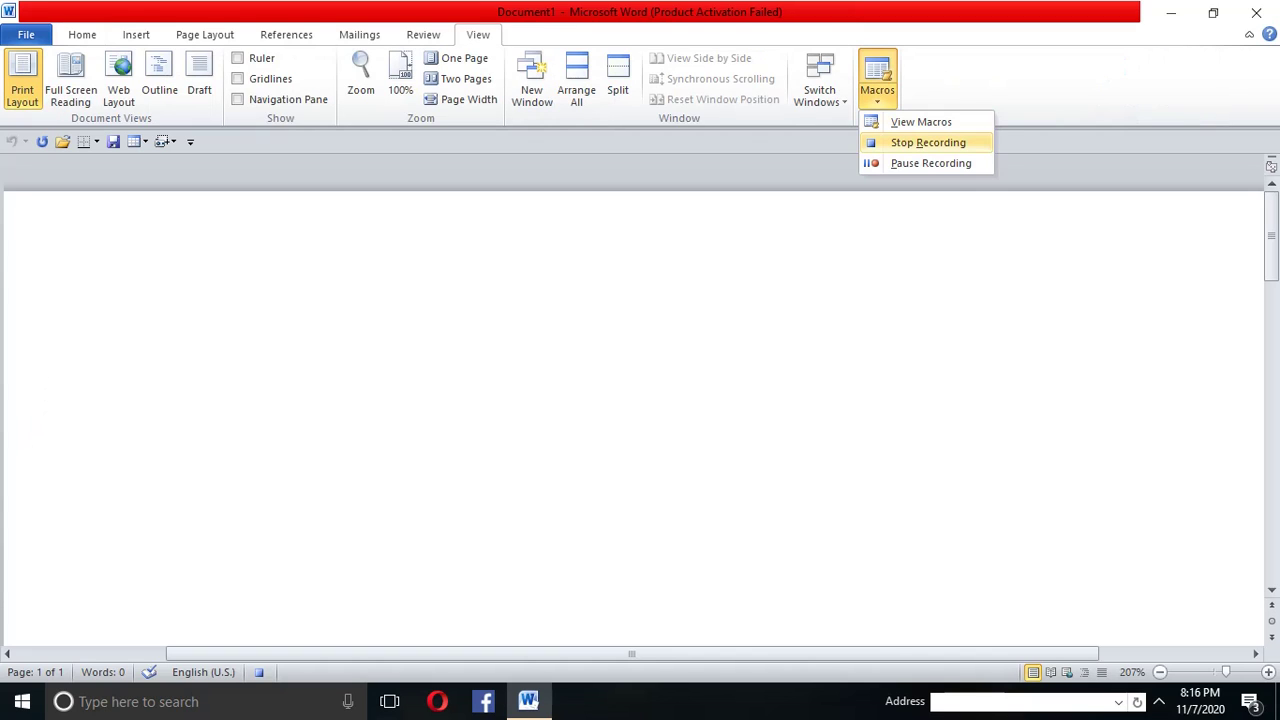
pyautogui.click(928, 142)
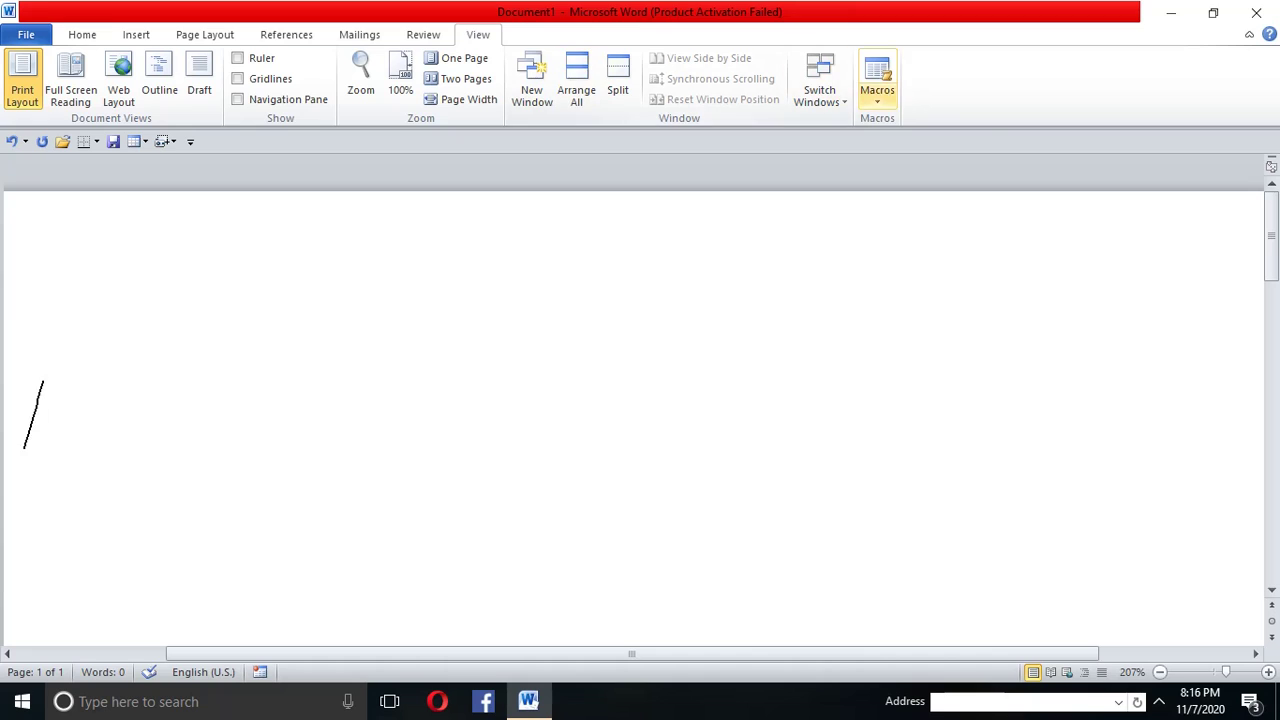
# Step: Start recording a new macro named SUMAN with Ctrl+2 assigned as its keyboard shortcut
pyautogui.click(877, 80)
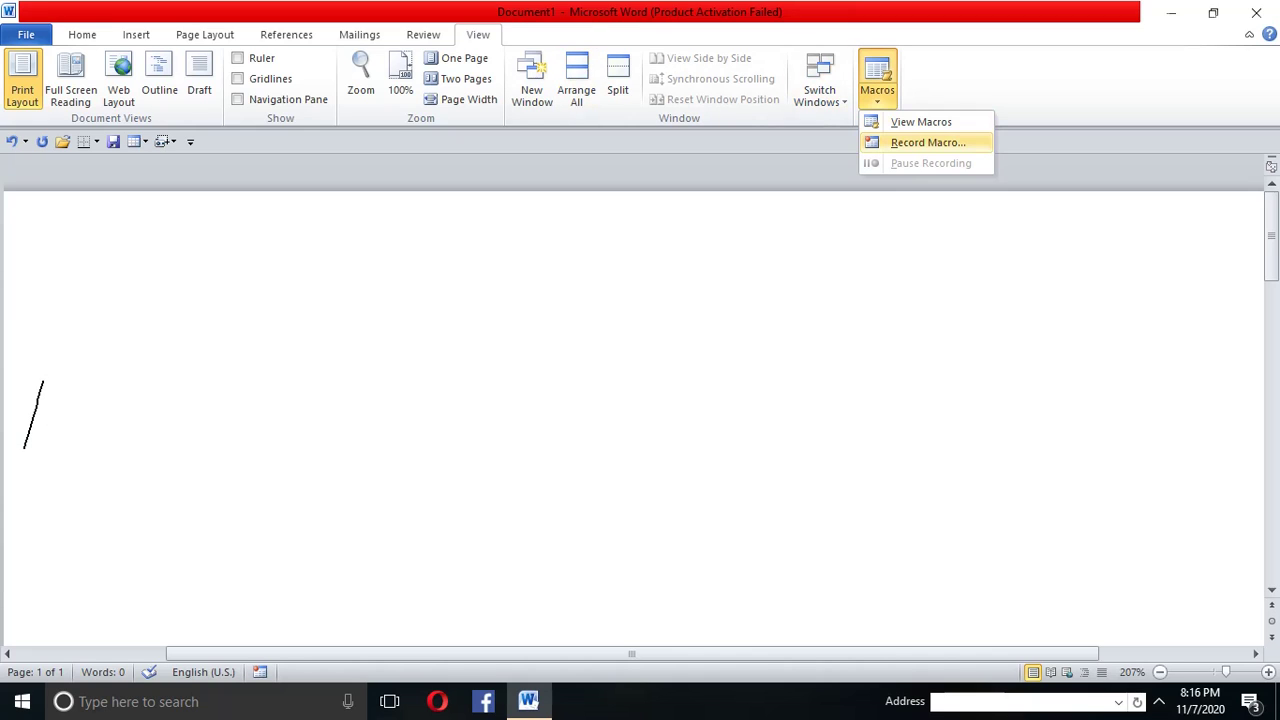
pyautogui.press('Return')
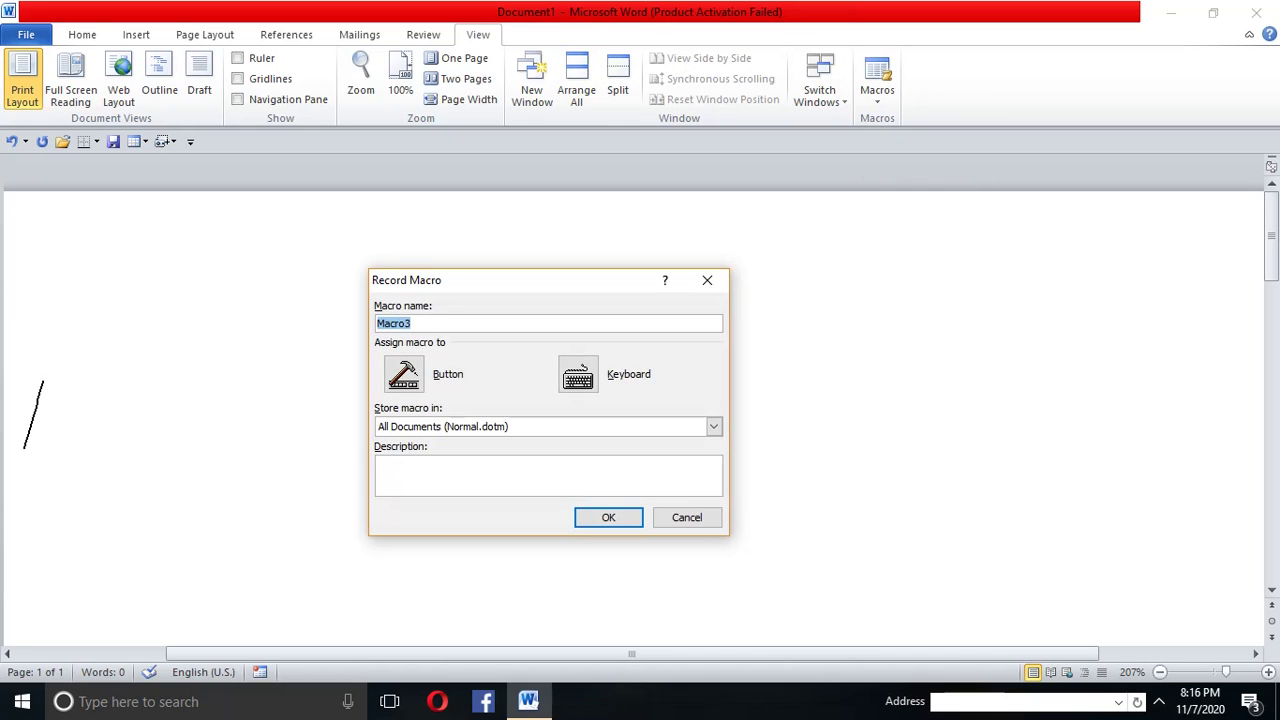
pyautogui.write('SUMAN')
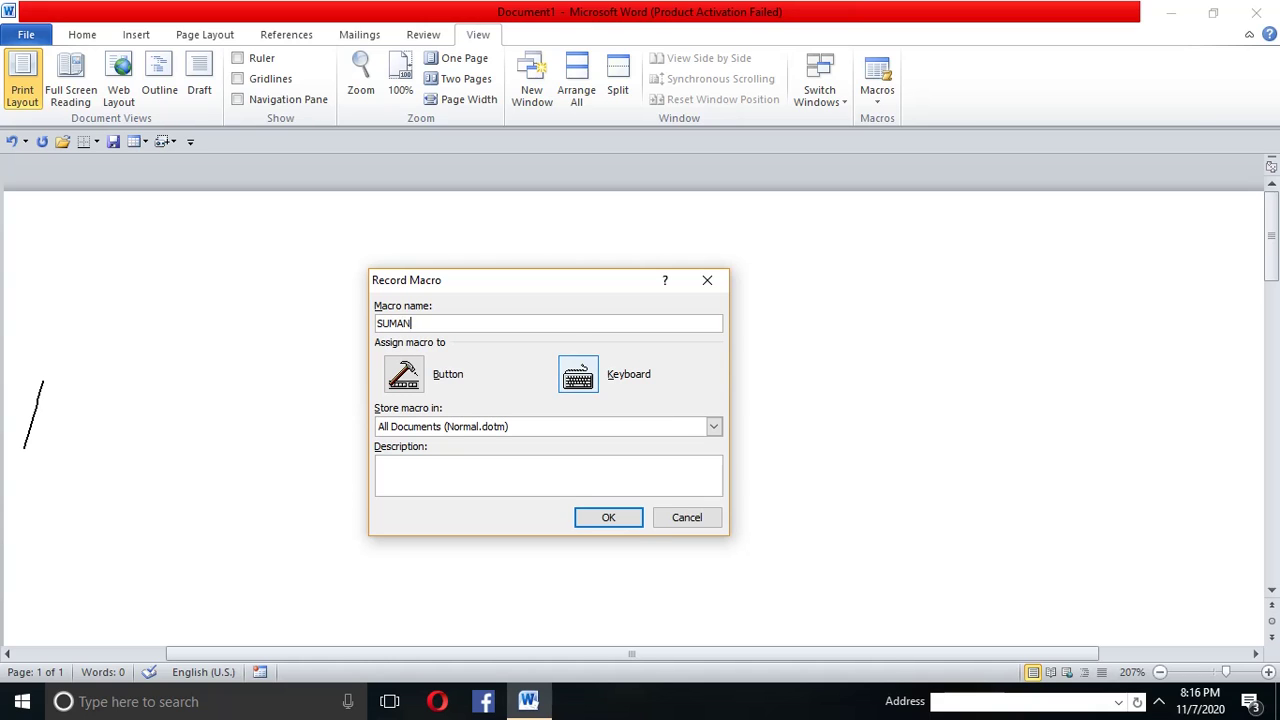
pyautogui.hotkey('alt', 'k')
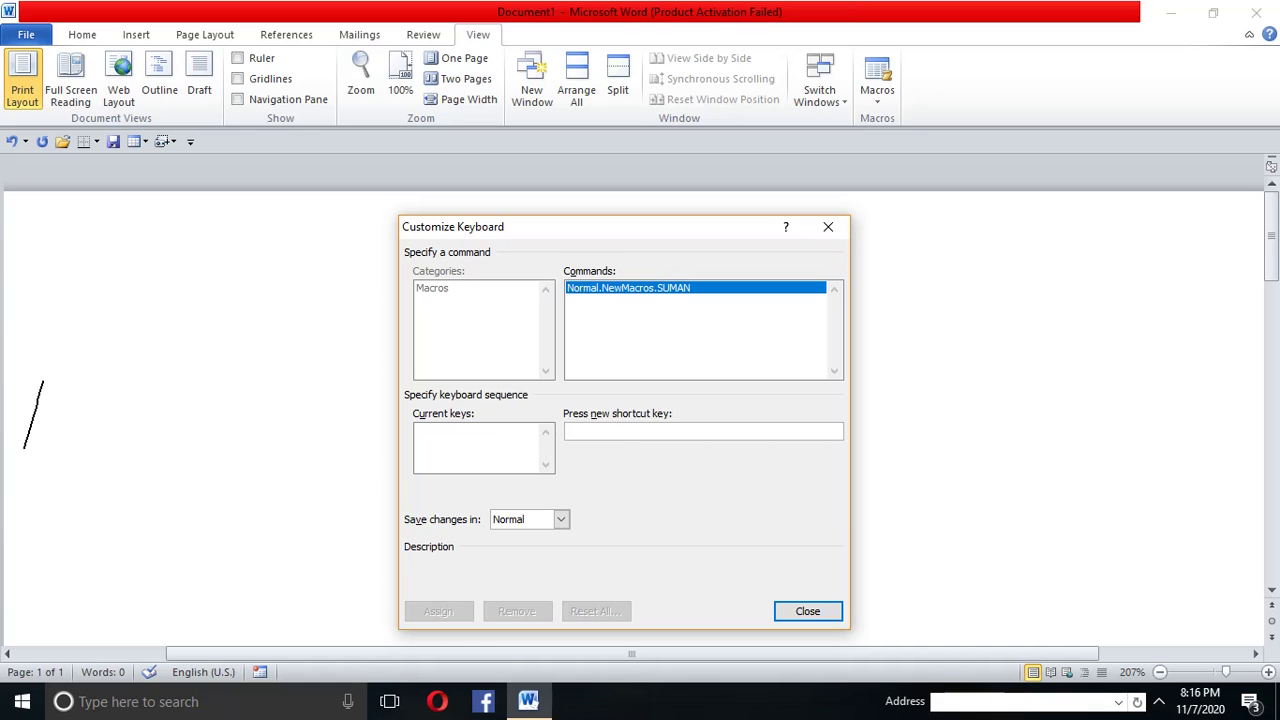
pyautogui.hotkey('ctrl', '2')
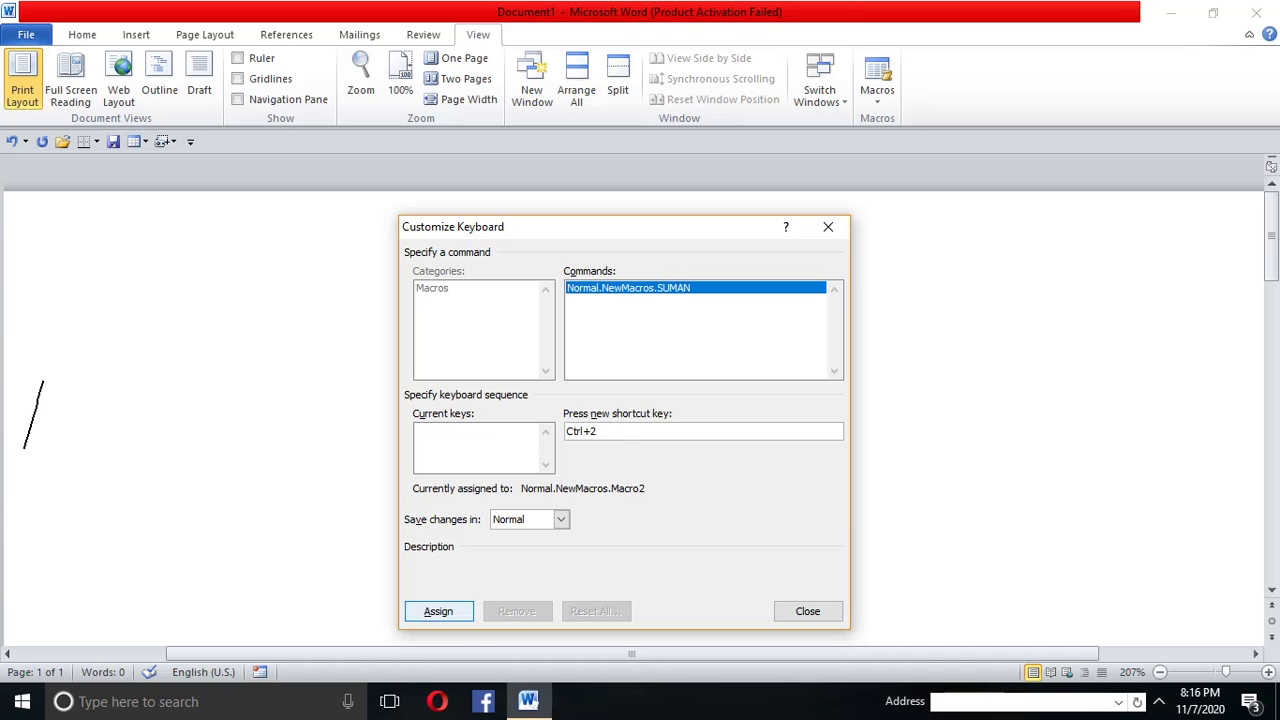
pyautogui.press('Return')
pyautogui.press('Return')
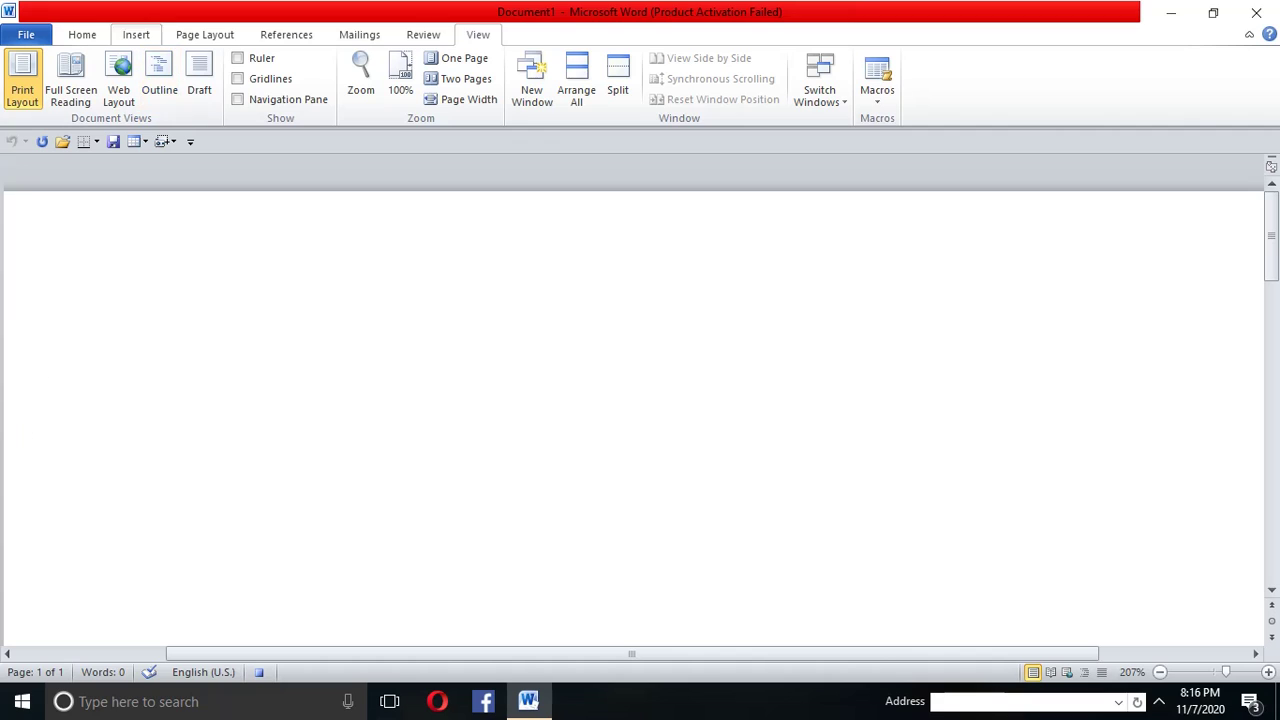
# Step: Set the font to Monotype Corsiva while the macro records
pyautogui.click(82, 34)
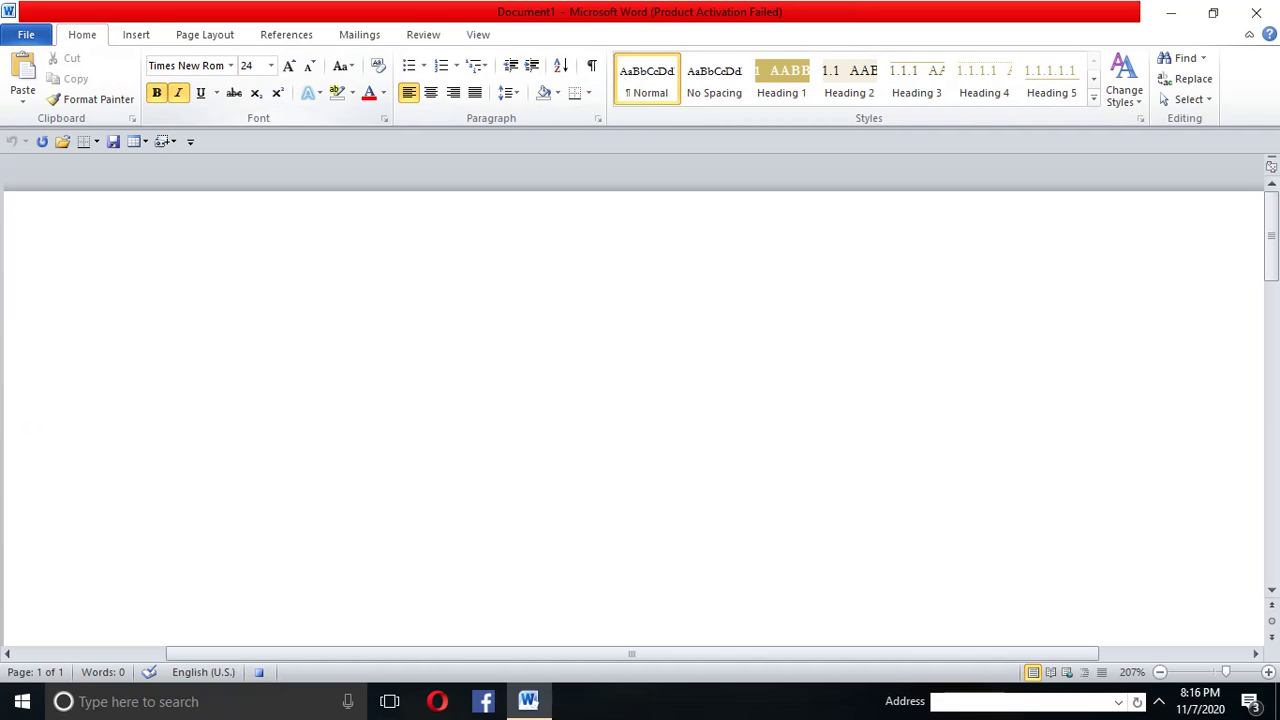
pyautogui.click(186, 65)
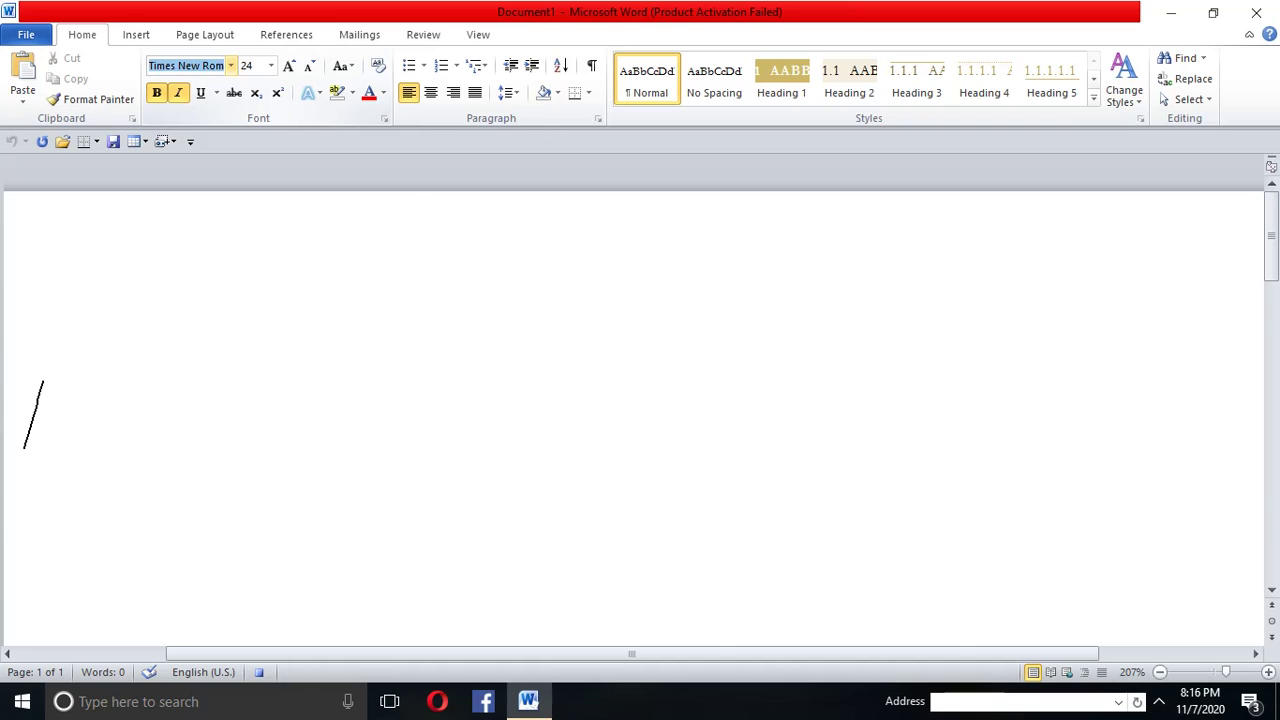
pyautogui.click(231, 66)
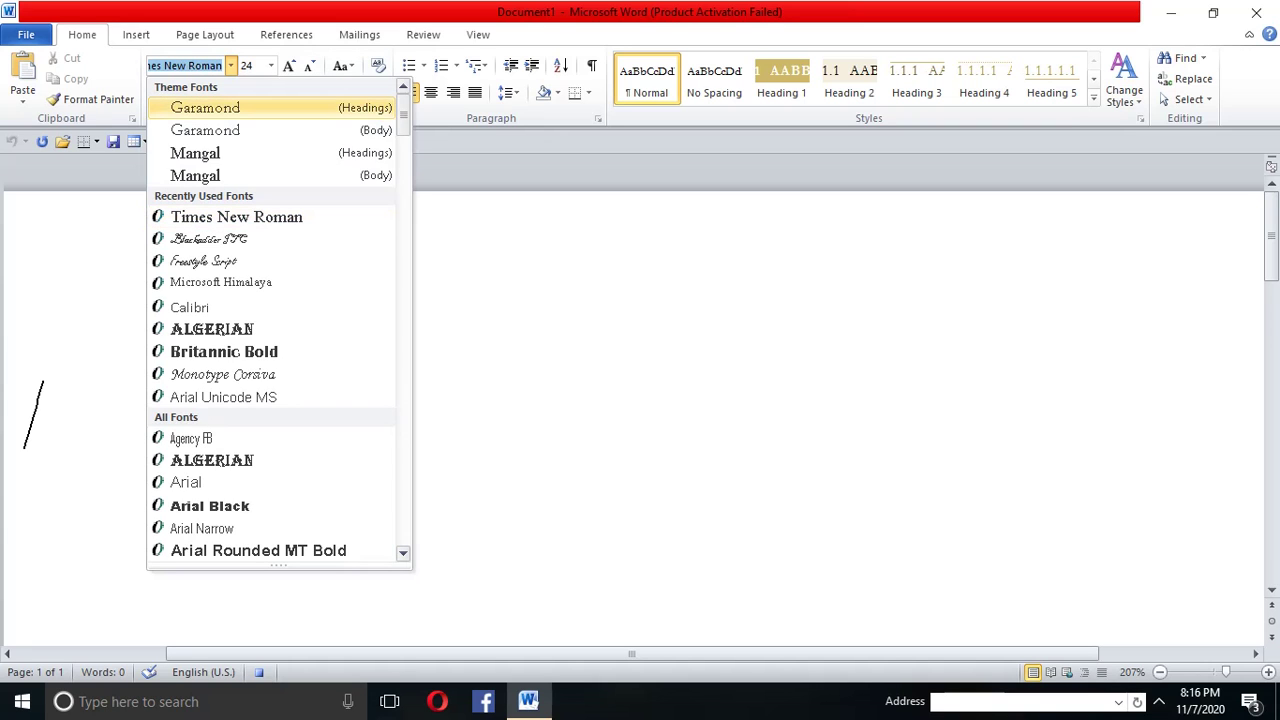
pyautogui.moveTo(404, 120); pyautogui.dragTo(404, 480)
pyautogui.scroll(2, 275, 320)
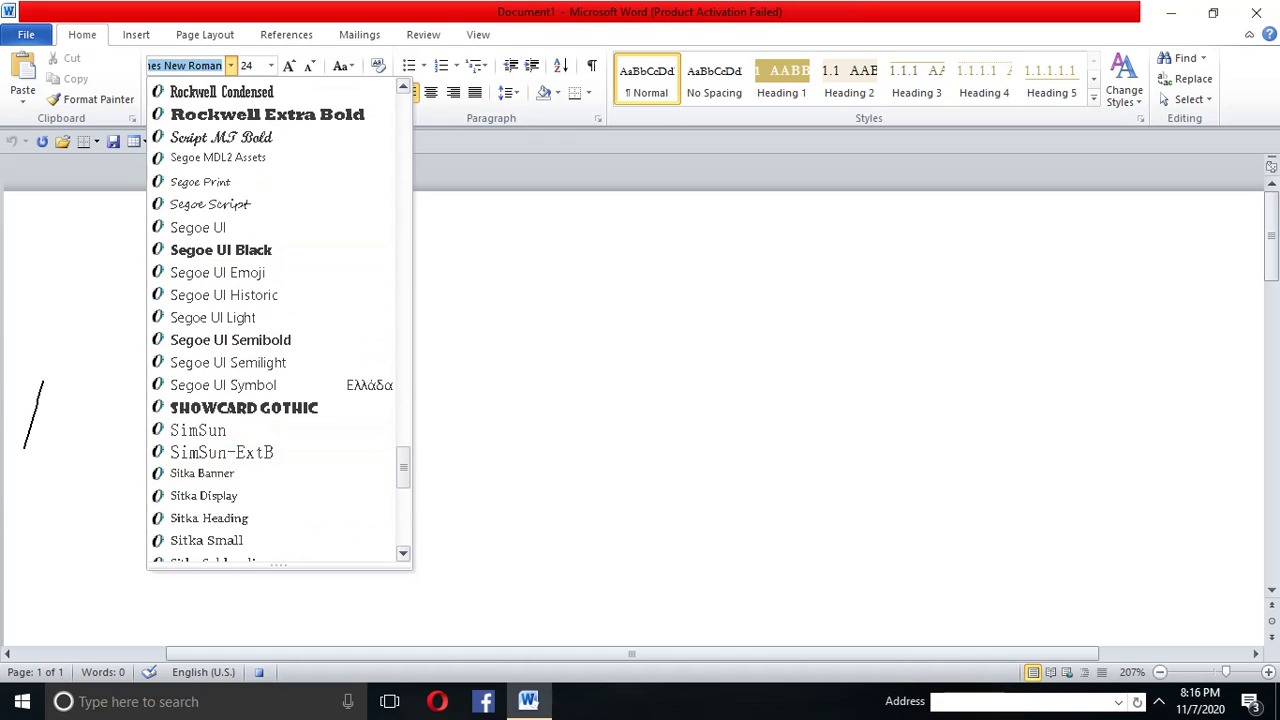
pyautogui.write('Monoty')
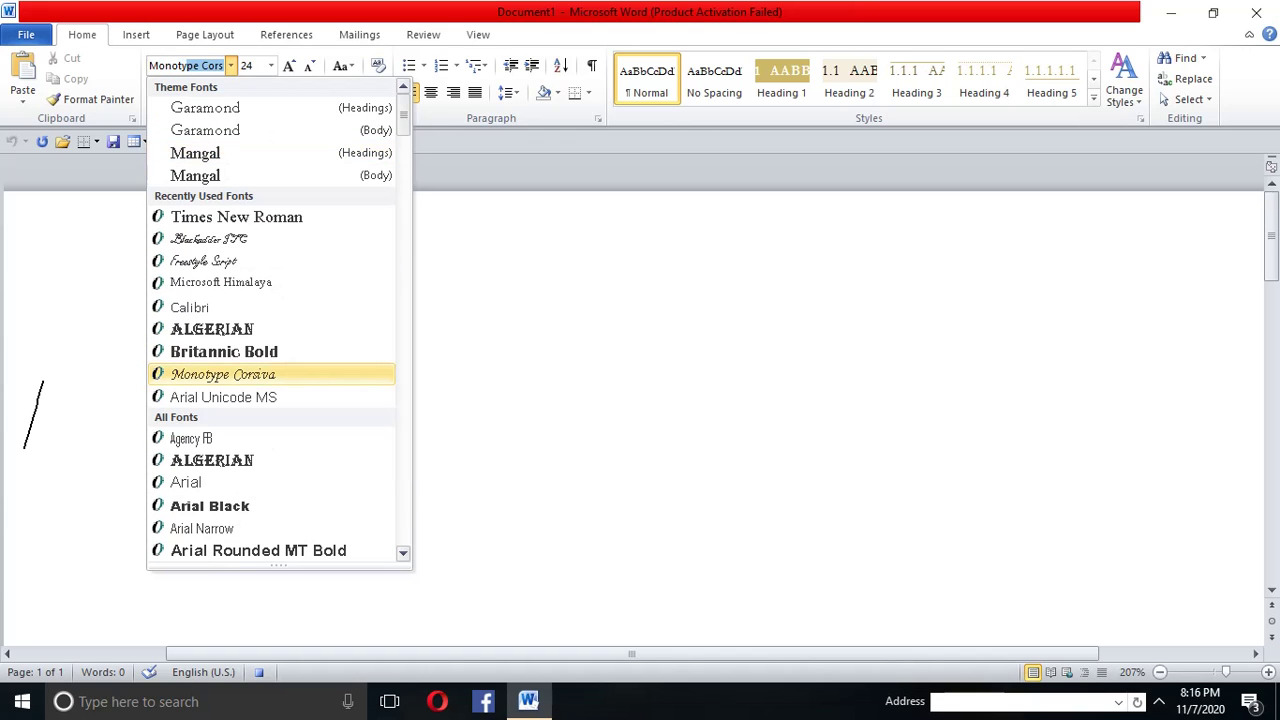
pyautogui.write('p')
pyautogui.press('Return')
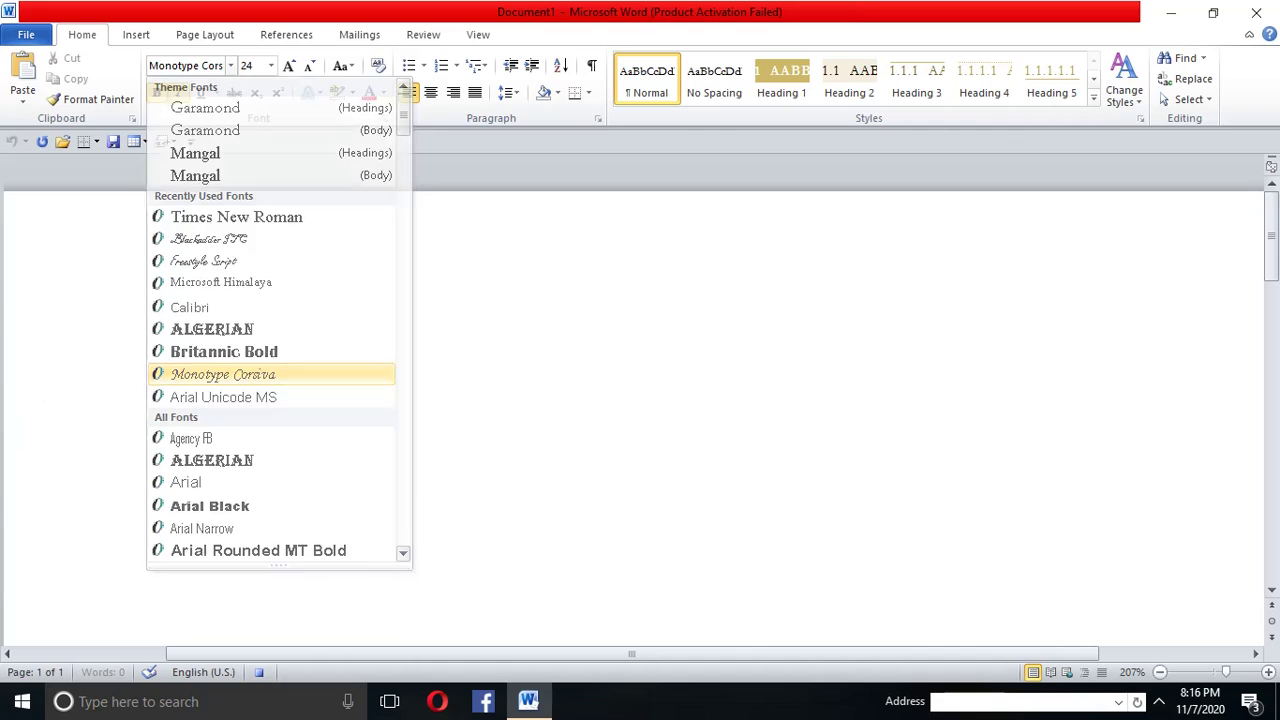
# Step: Set the font size to 22 and turn on strikethrough, underline and italic for the recorded format
pyautogui.click(271, 66)
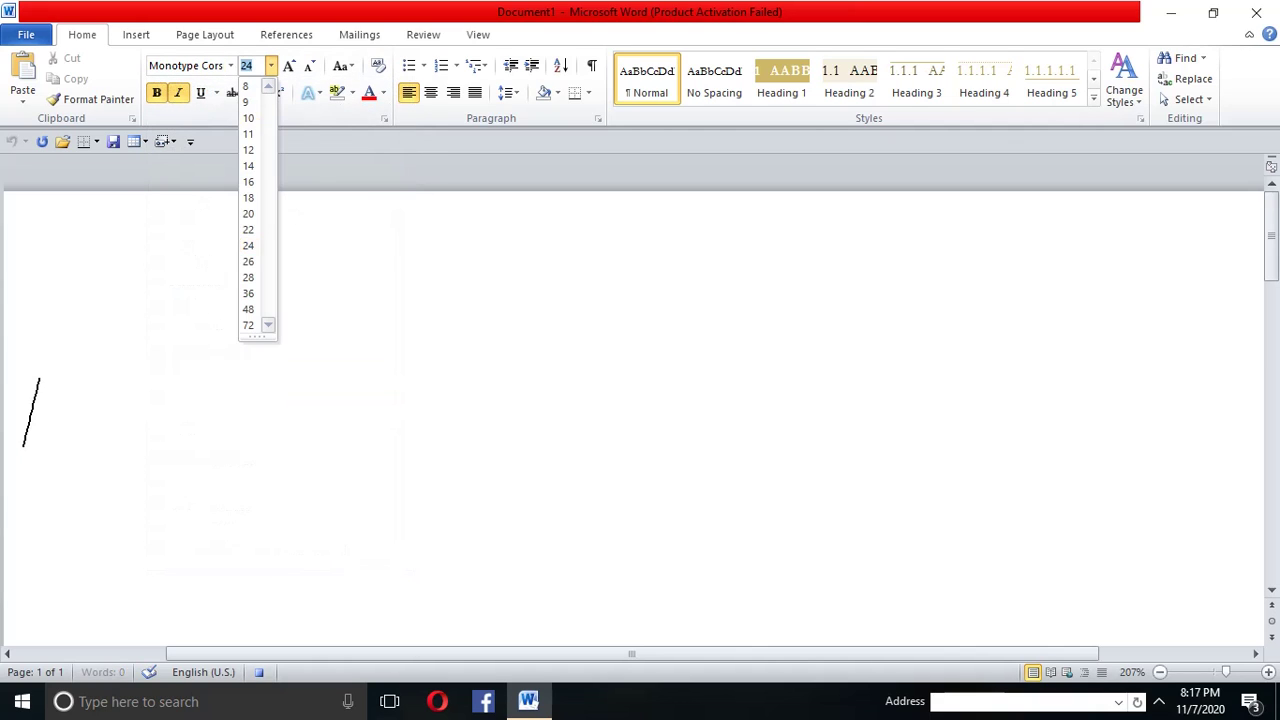
pyautogui.click(248, 229)
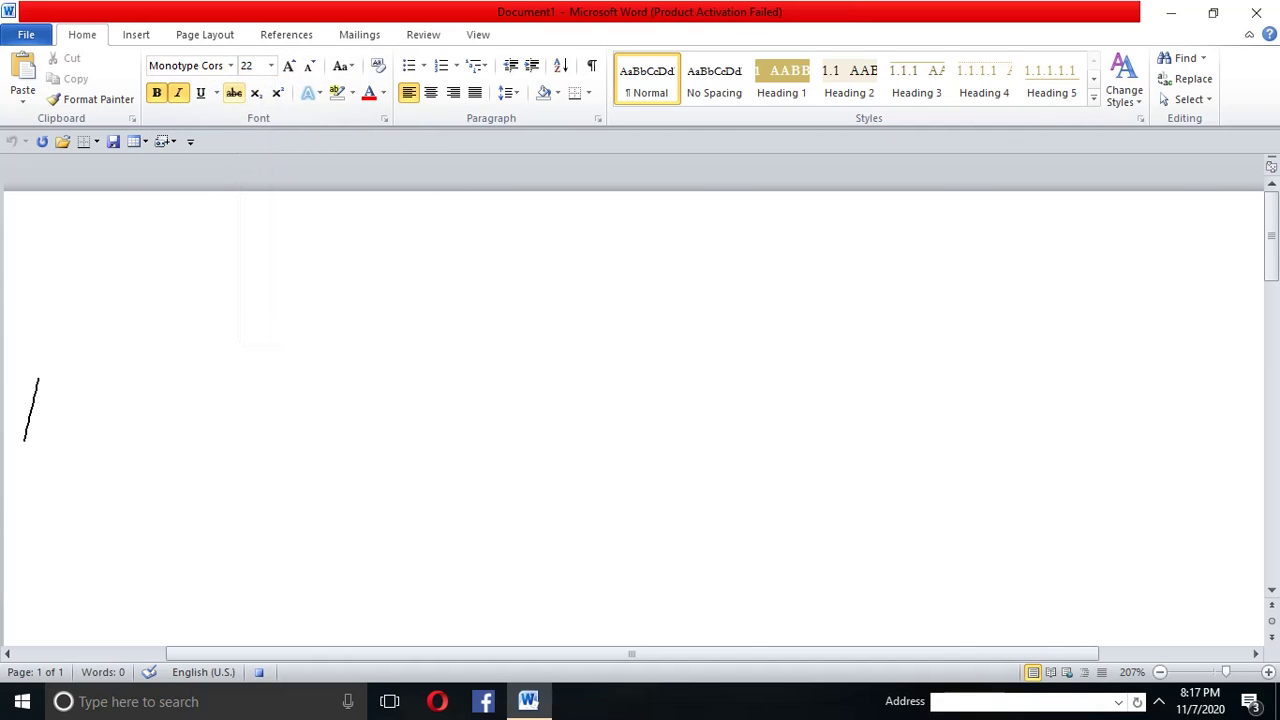
pyautogui.click(234, 92)
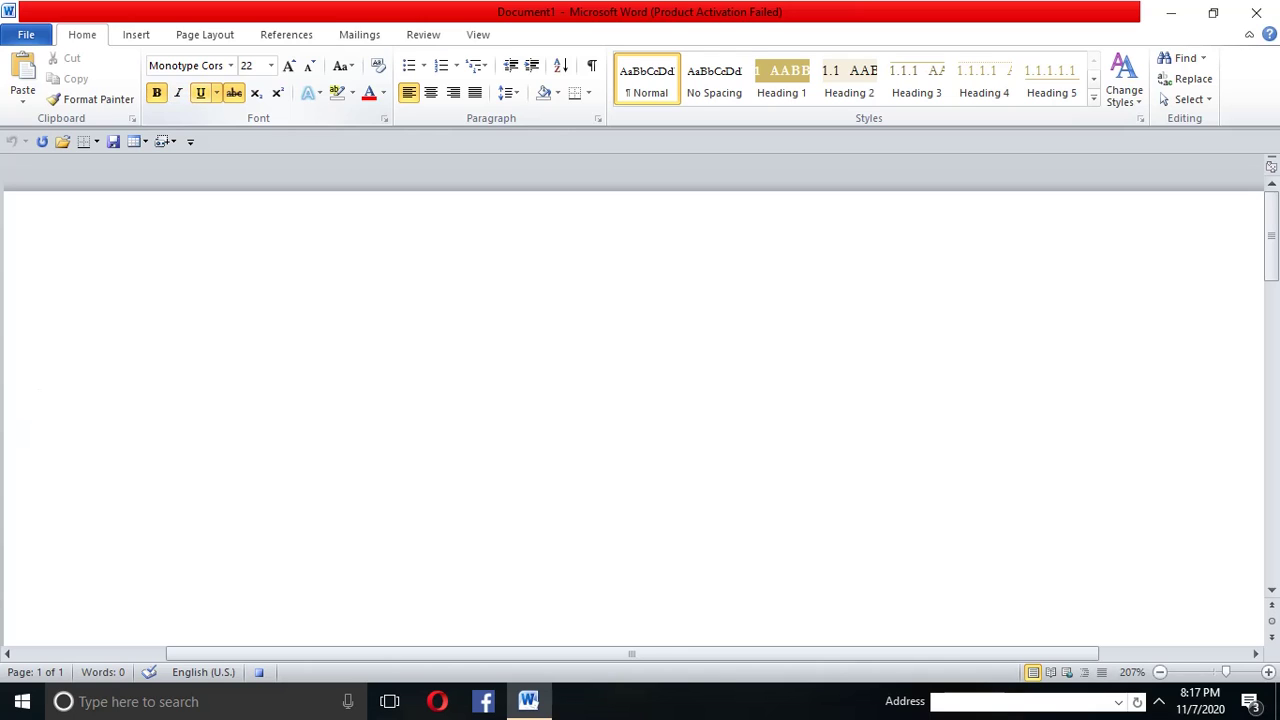
pyautogui.click(178, 92)
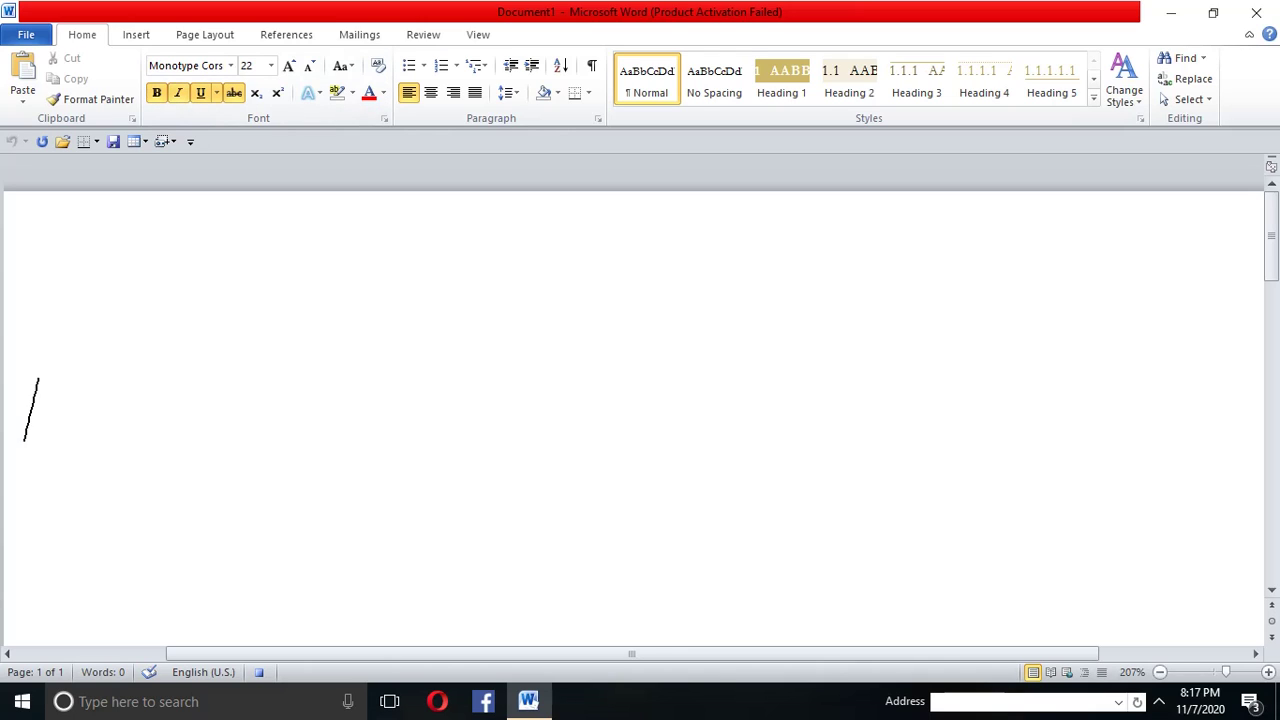
# Step: Stop recording the SUMAN macro
pyautogui.click(478, 34)
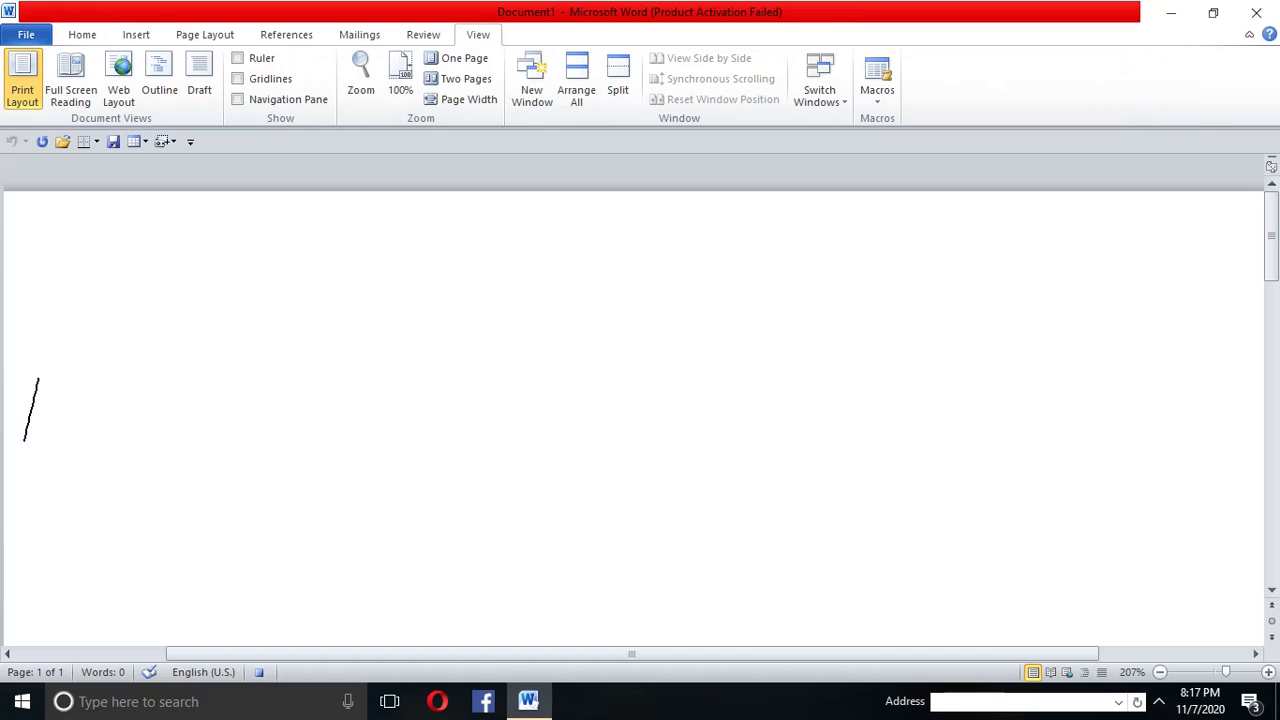
pyautogui.click(877, 92)
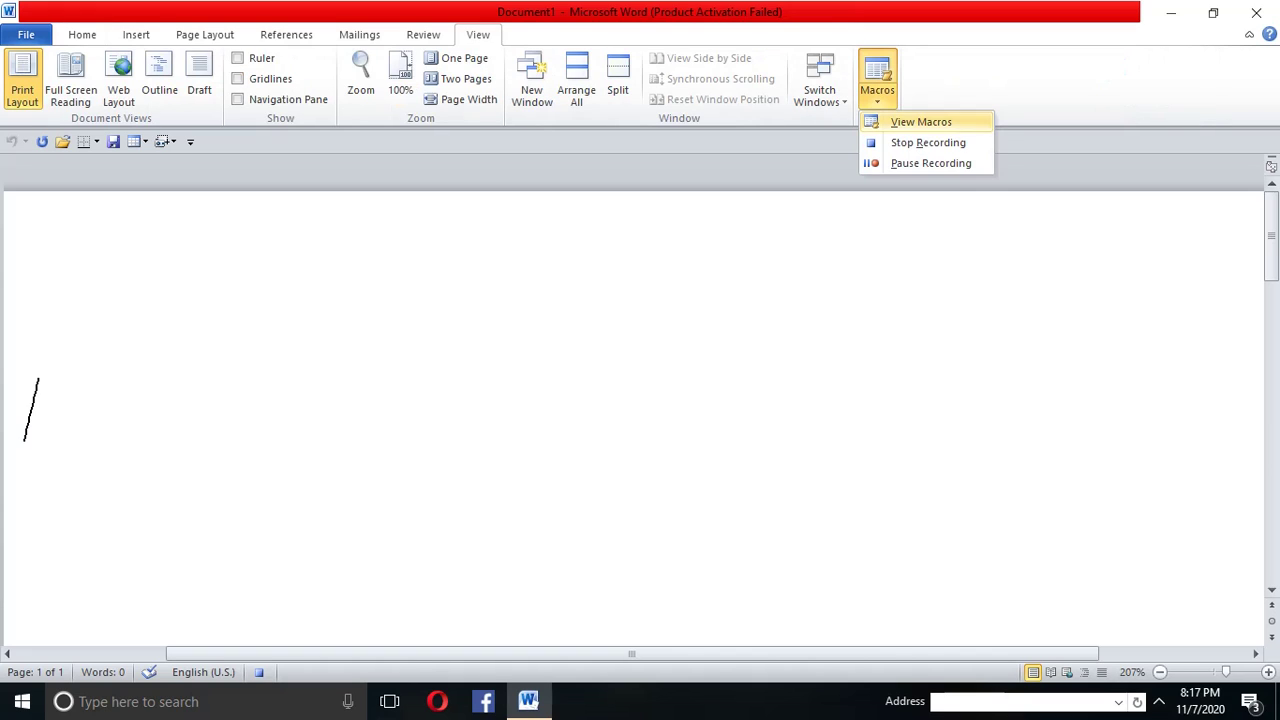
pyautogui.click(928, 142)
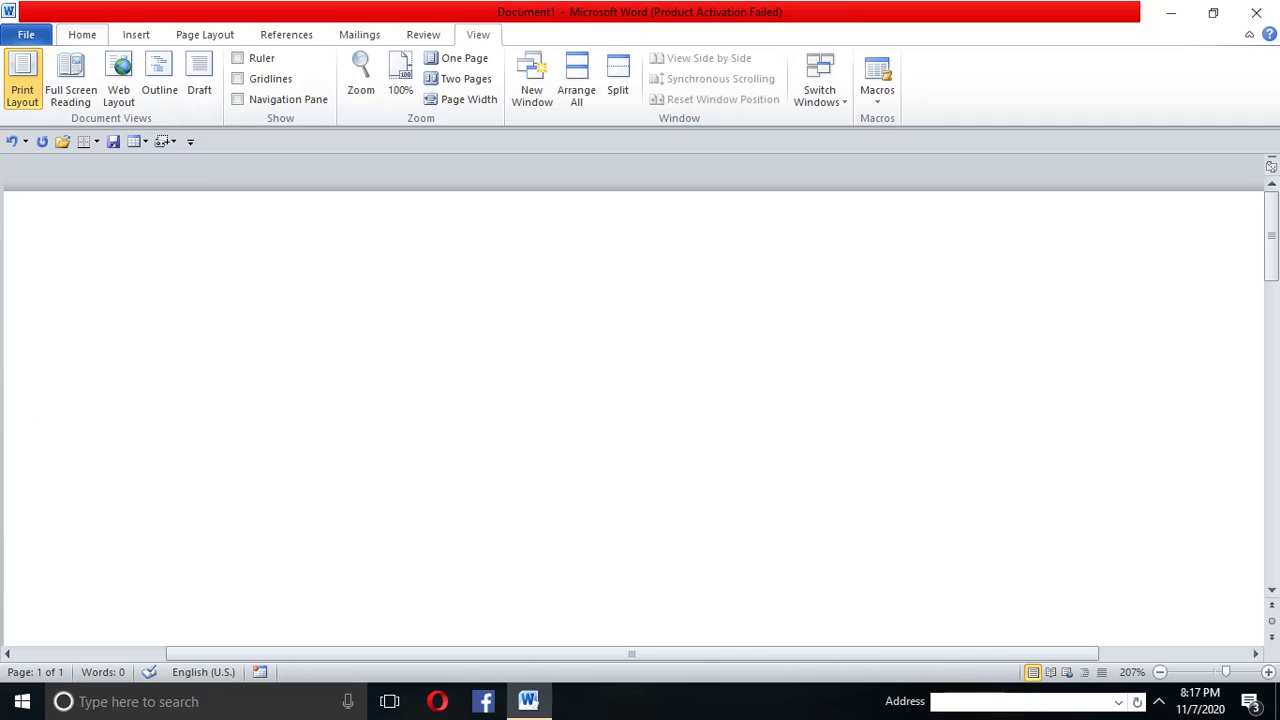
# Step: Run the RAM macro from the list of saved macros
pyautogui.click(877, 92)
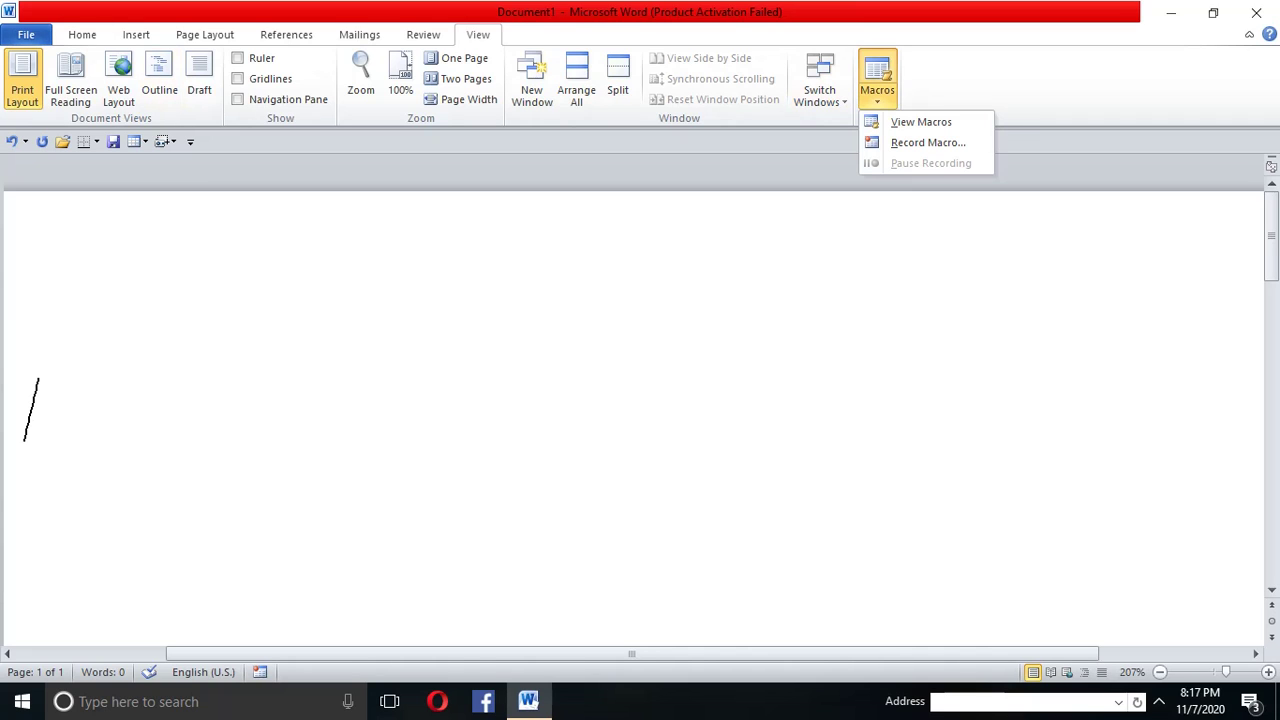
pyautogui.click(915, 120)
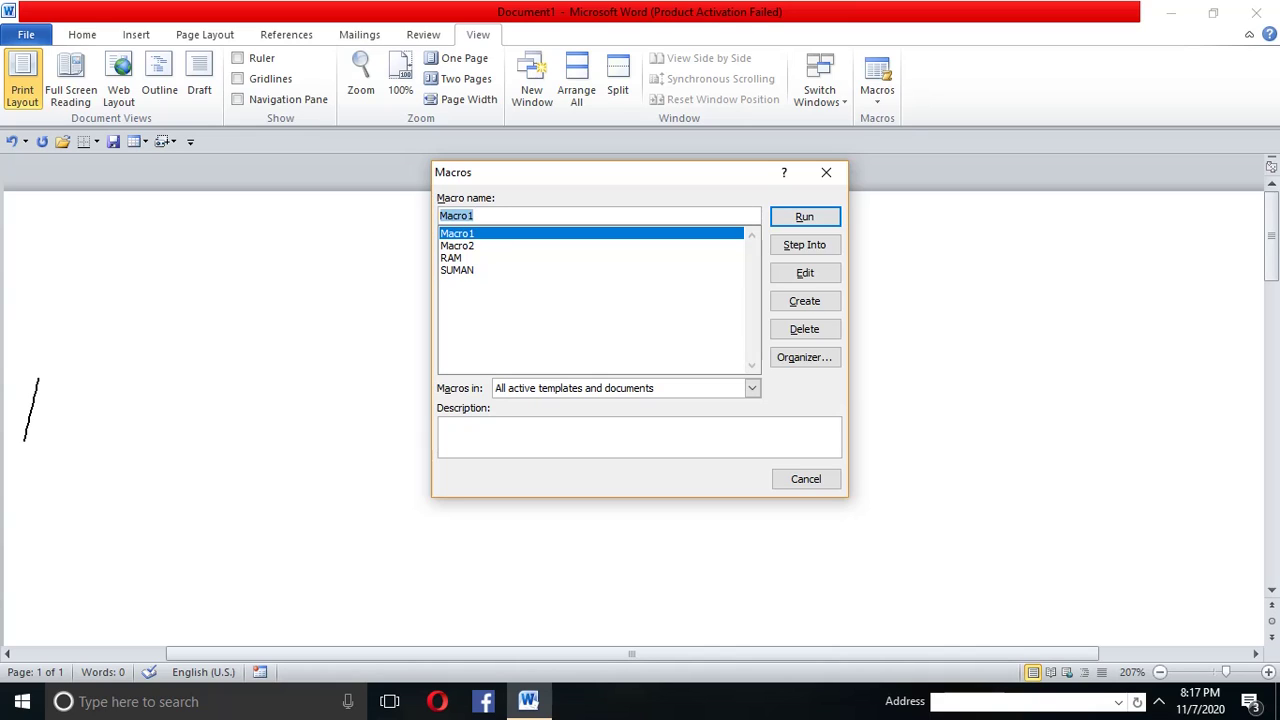
pyautogui.click(451, 257)
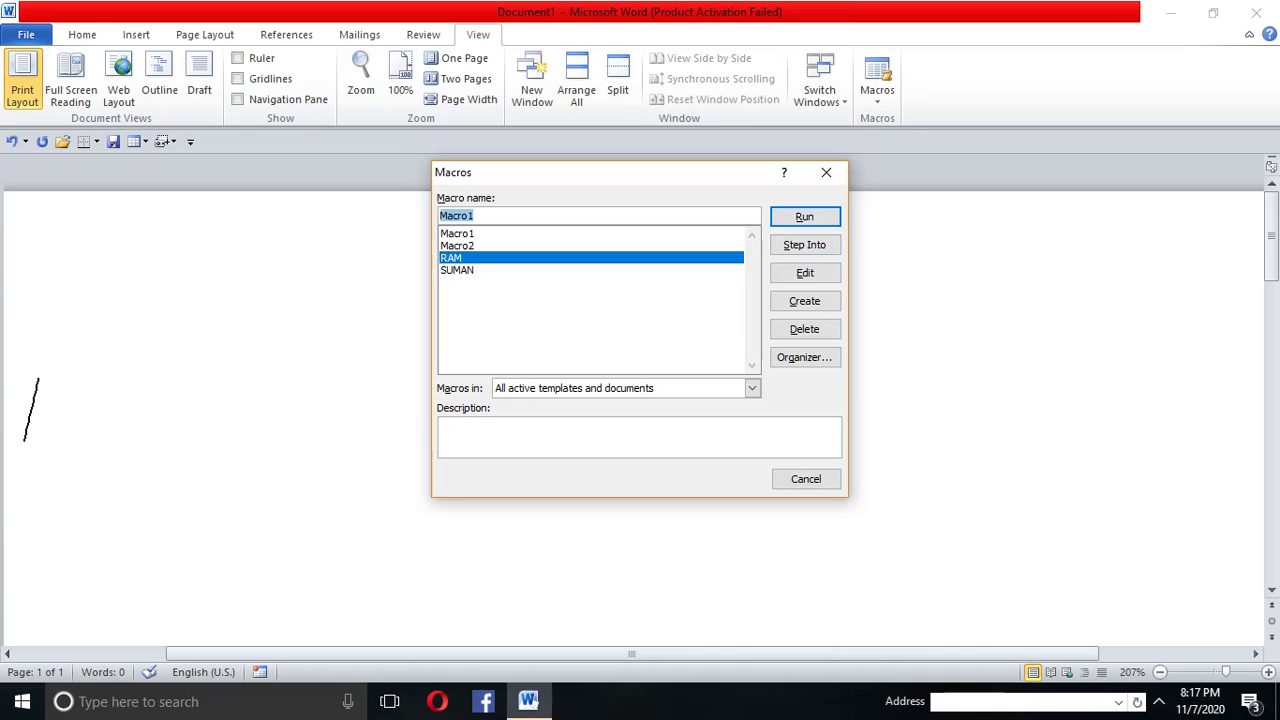
pyautogui.click(804, 216)
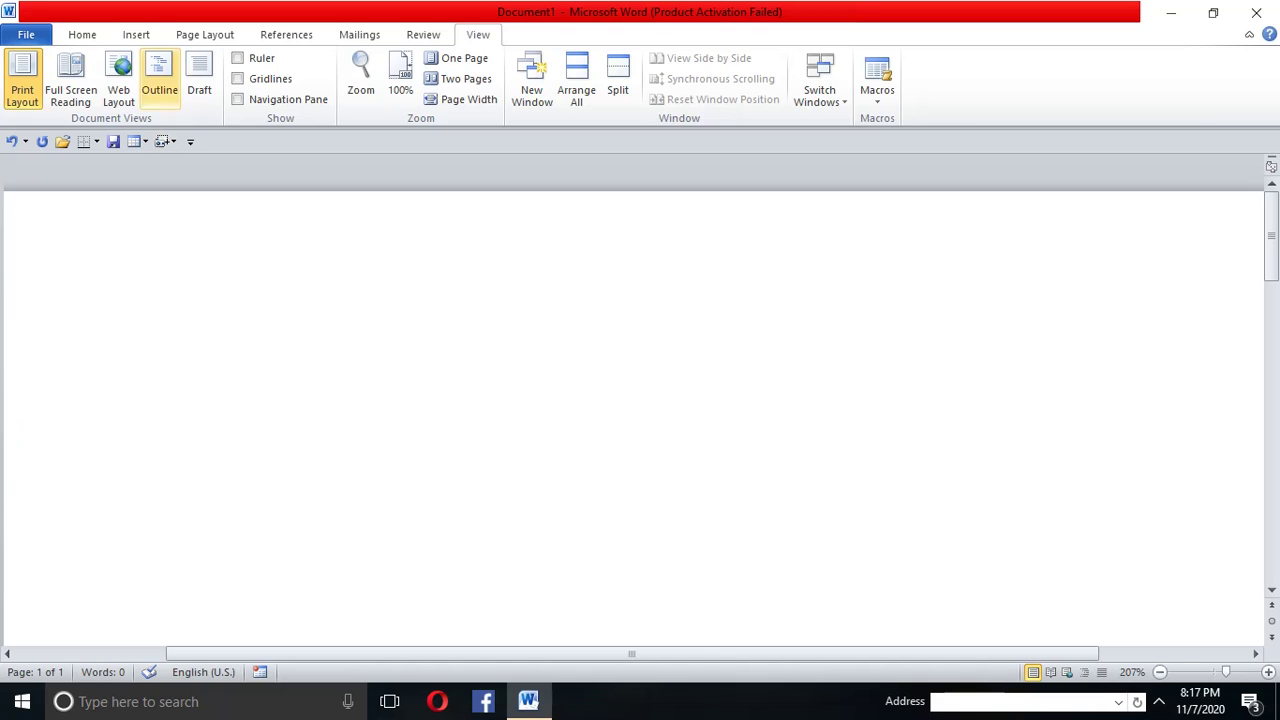
# Step: Turn off bold and italic, and enter the sample lines FDHGDSFGHDFGFG, FGDFGDFGFDG and FGDFGDFGDFG
pyautogui.click(82, 35)
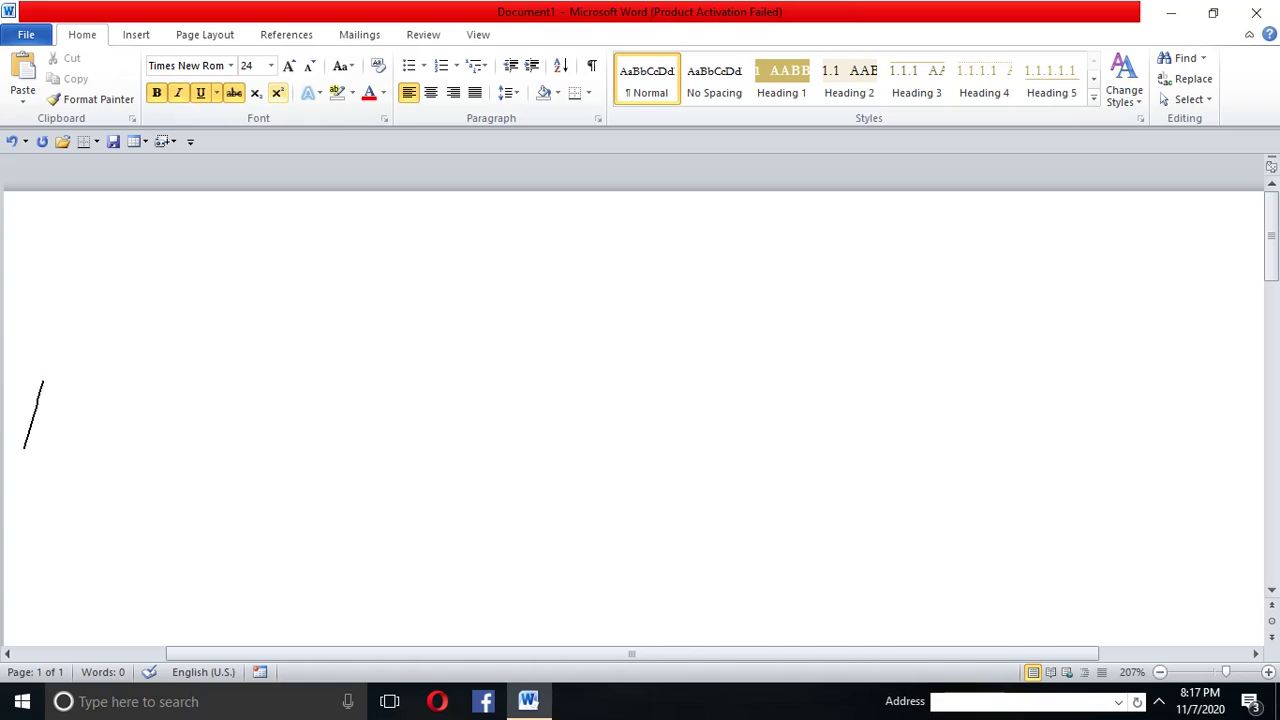
pyautogui.hotkey('ctrl', 'b')
pyautogui.hotkey('ctrl', 'i')
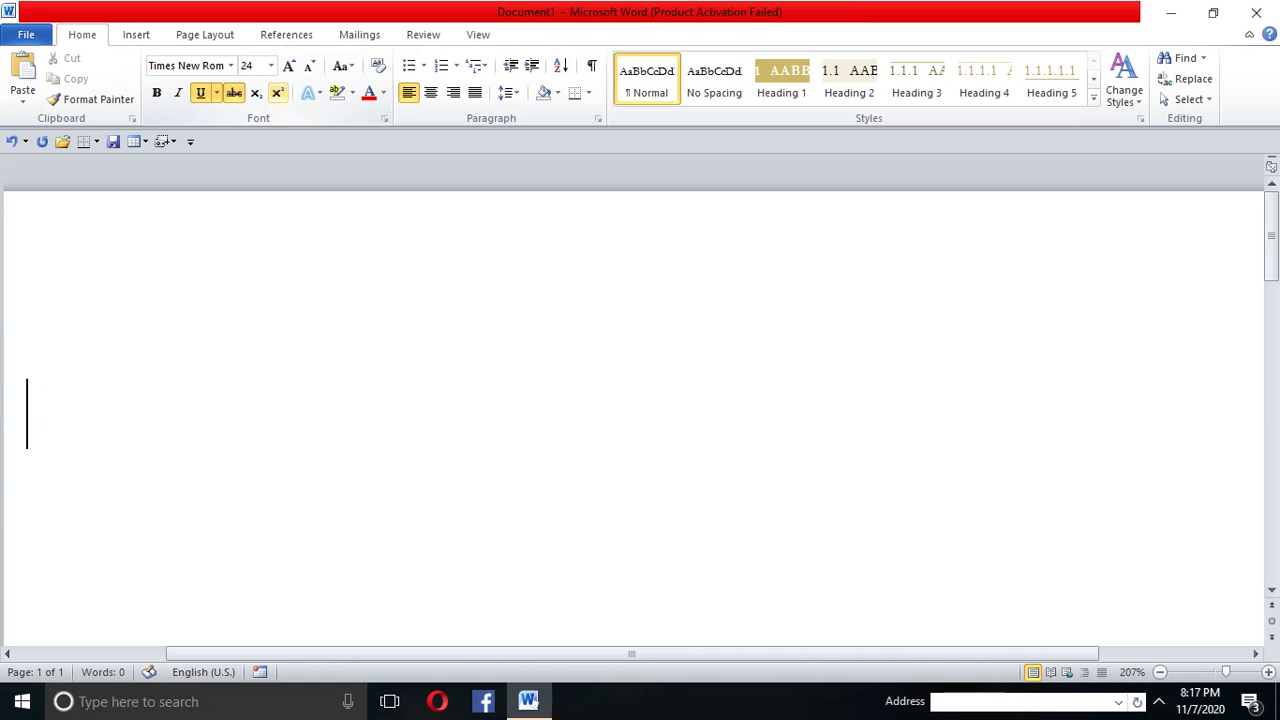
pyautogui.write('FDHGDSFGHDFGFG')
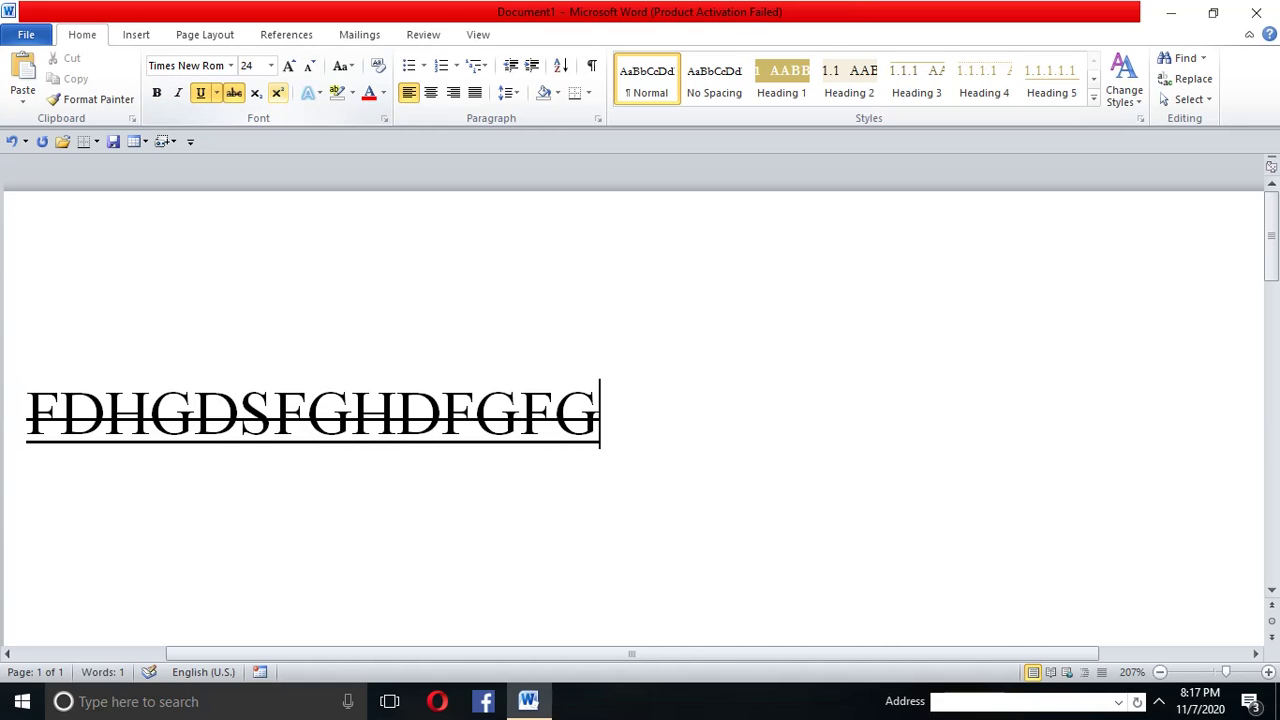
pyautogui.press('Return')
pyautogui.write('FGDFGDFGFDG')
pyautogui.press('Return')
pyautogui.write('FGDFGDFGDFG')
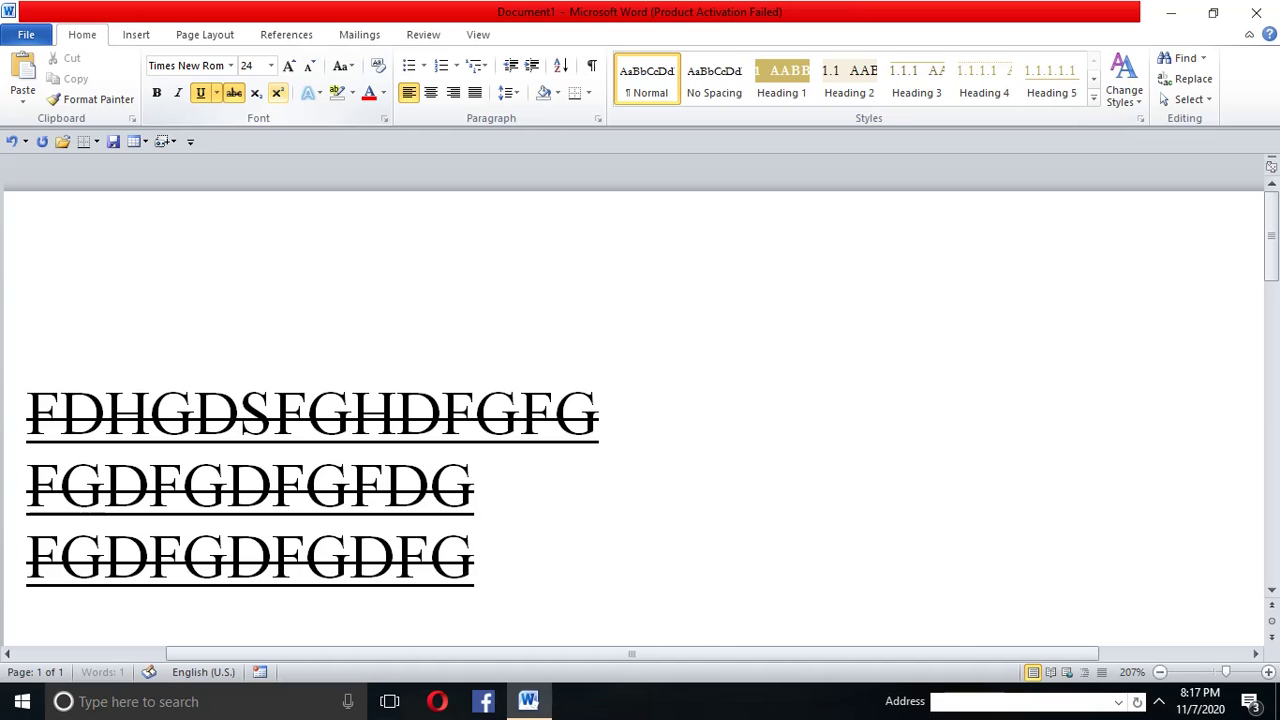
pyautogui.press('Return')
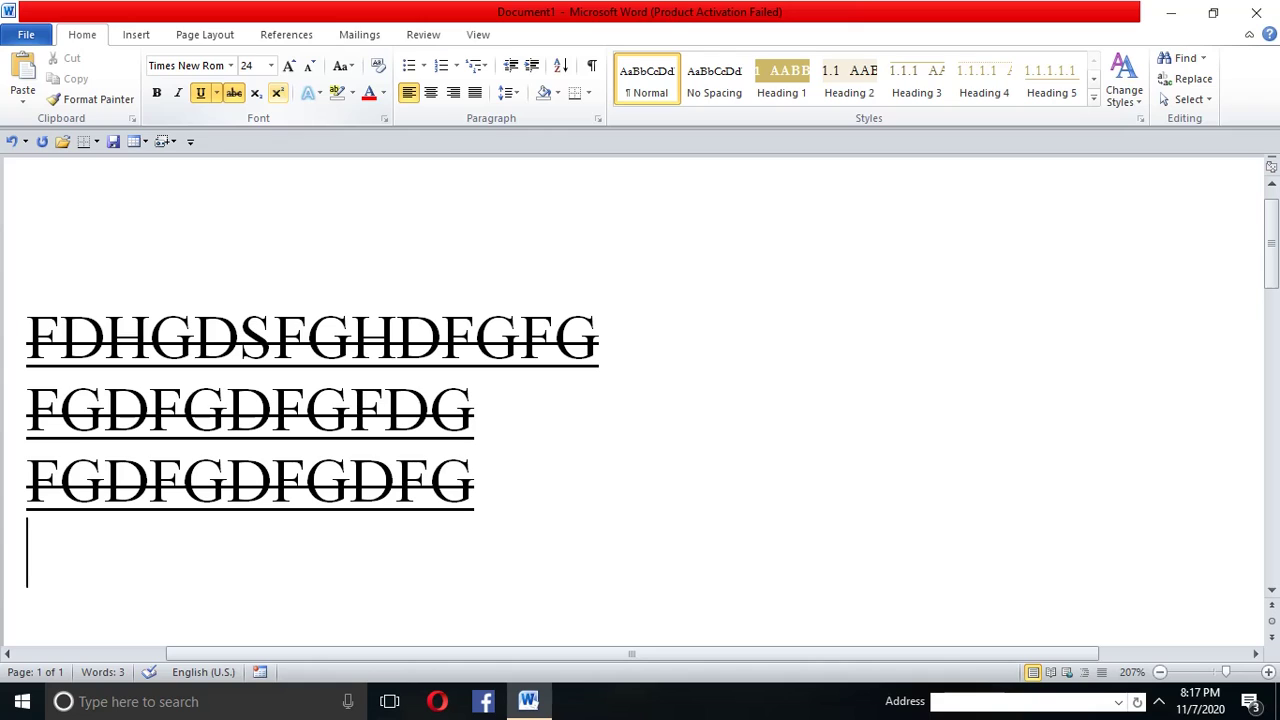
# Step: Apply the SUMAN macro's format on the new line, and add HDFGDFGHDFGDF and FDGDFGDFHGDFG followed by a blank line
pyautogui.write('/')
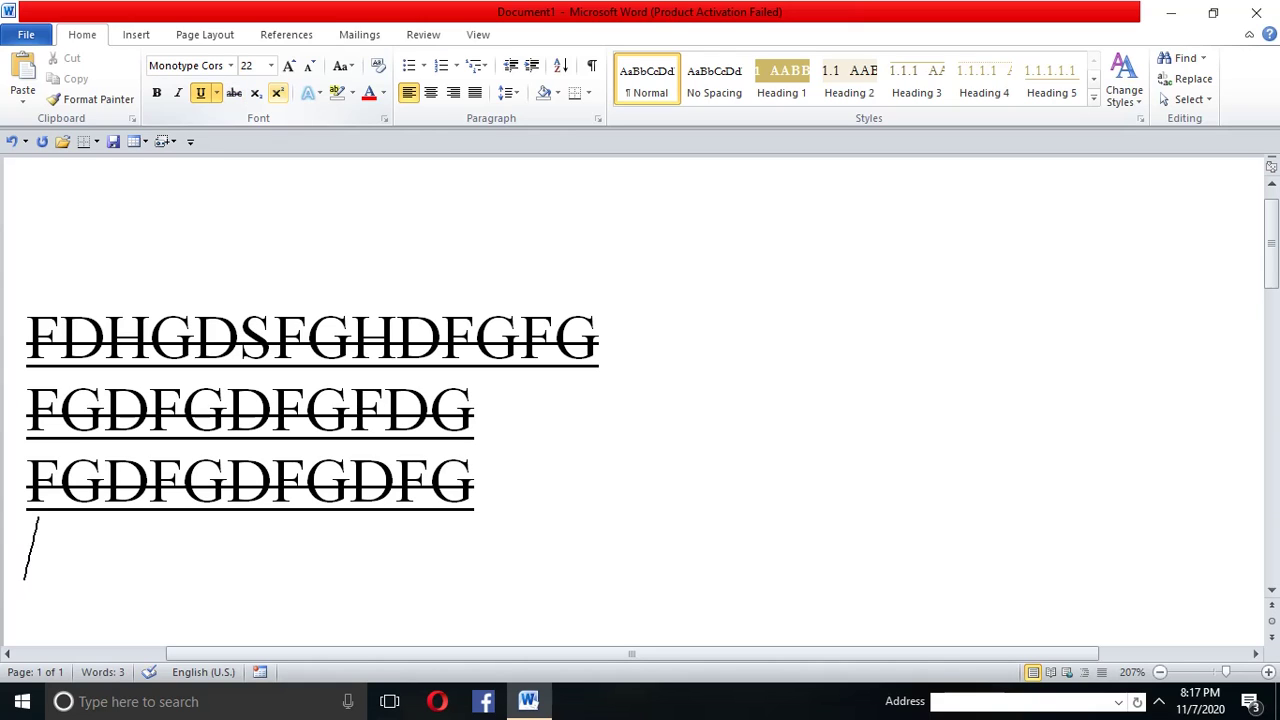
pyautogui.write('HDFGDFGHDFGDF')
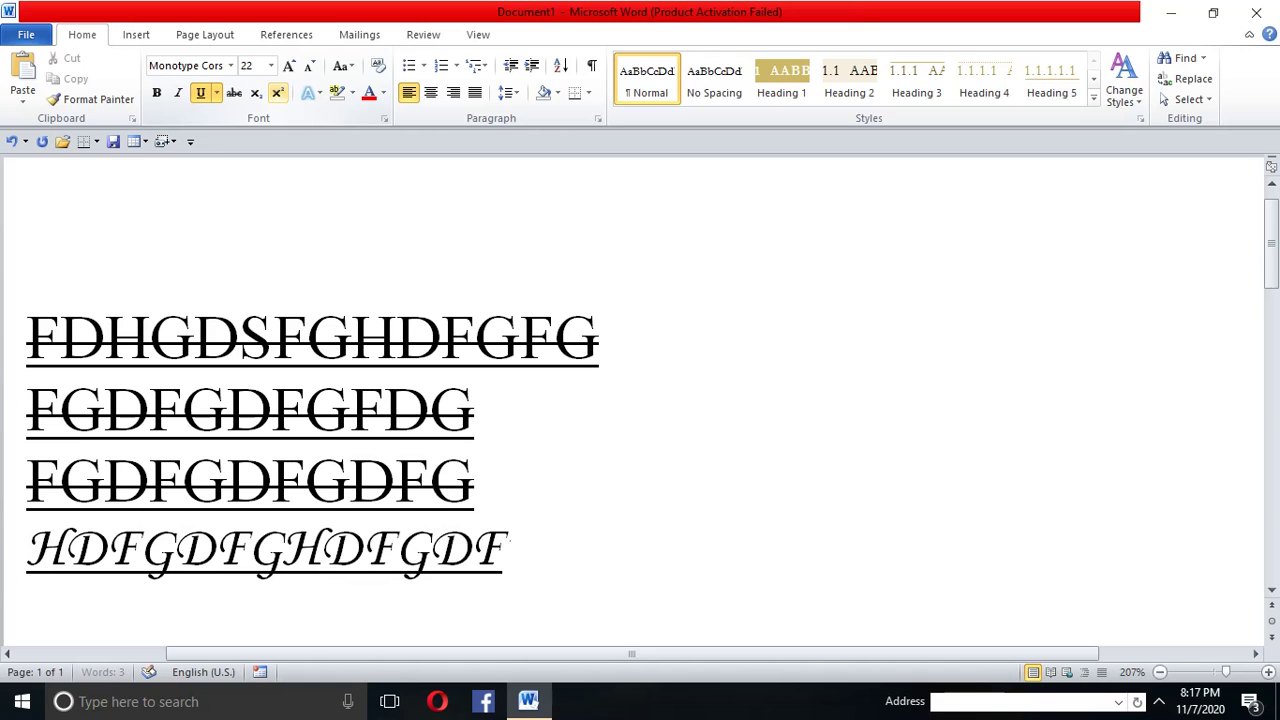
pyautogui.press('Return')
pyautogui.write('FDGDFGDFHGDFG')
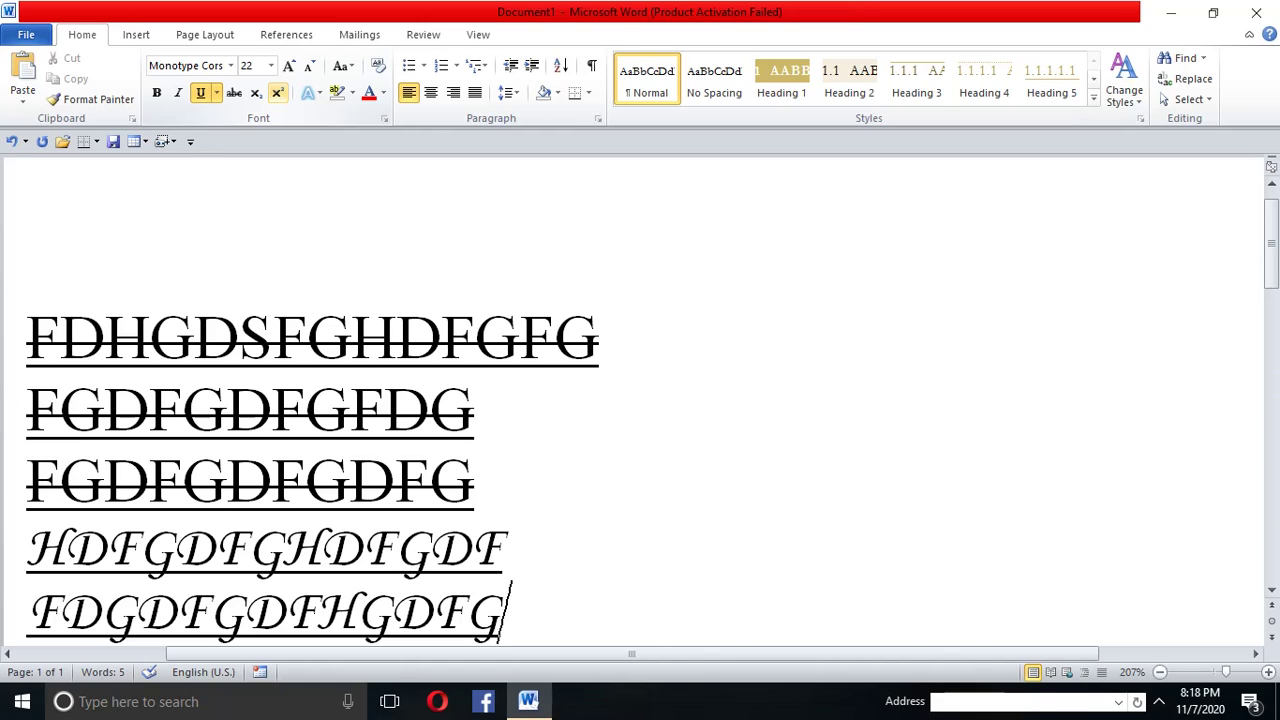
pyautogui.press('Return')
pyautogui.press('Return')
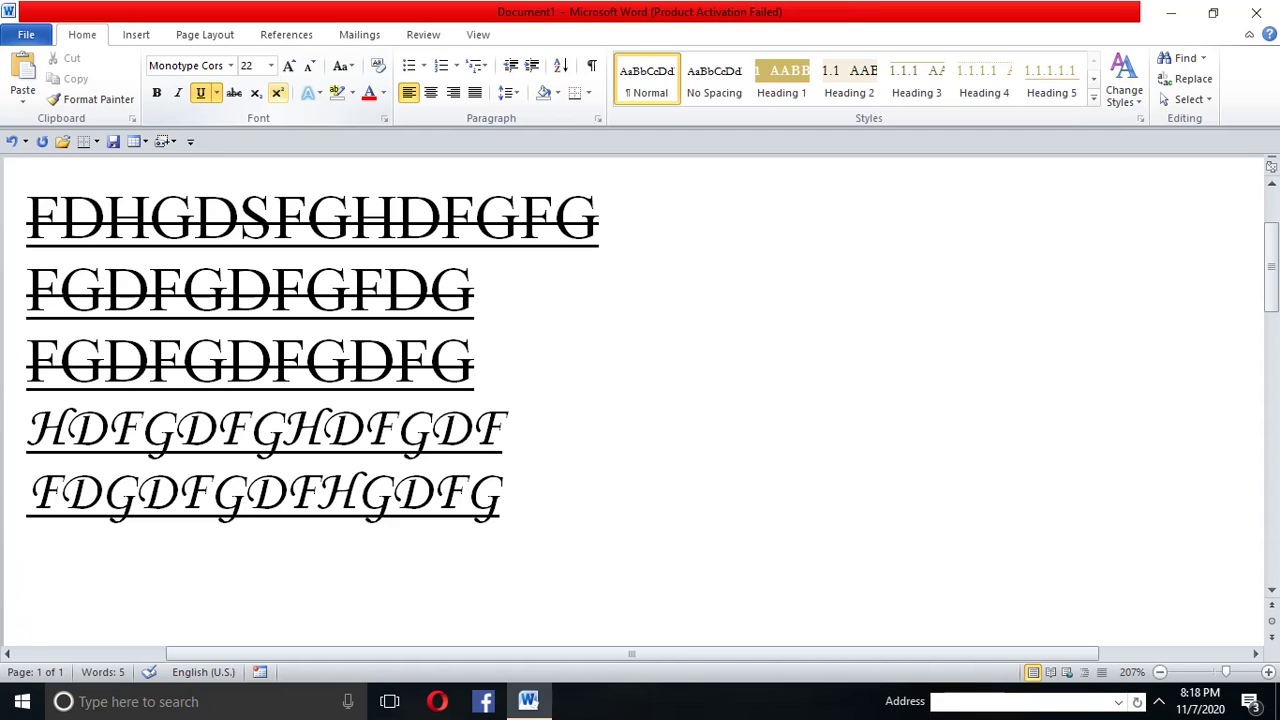
# Step: Apply the RAM macro's format below the blank line, and add the lines HFDGDFGDFGFG, FDGSDFGHDFGDFG and FDGDSFG
pyautogui.press('Delete')
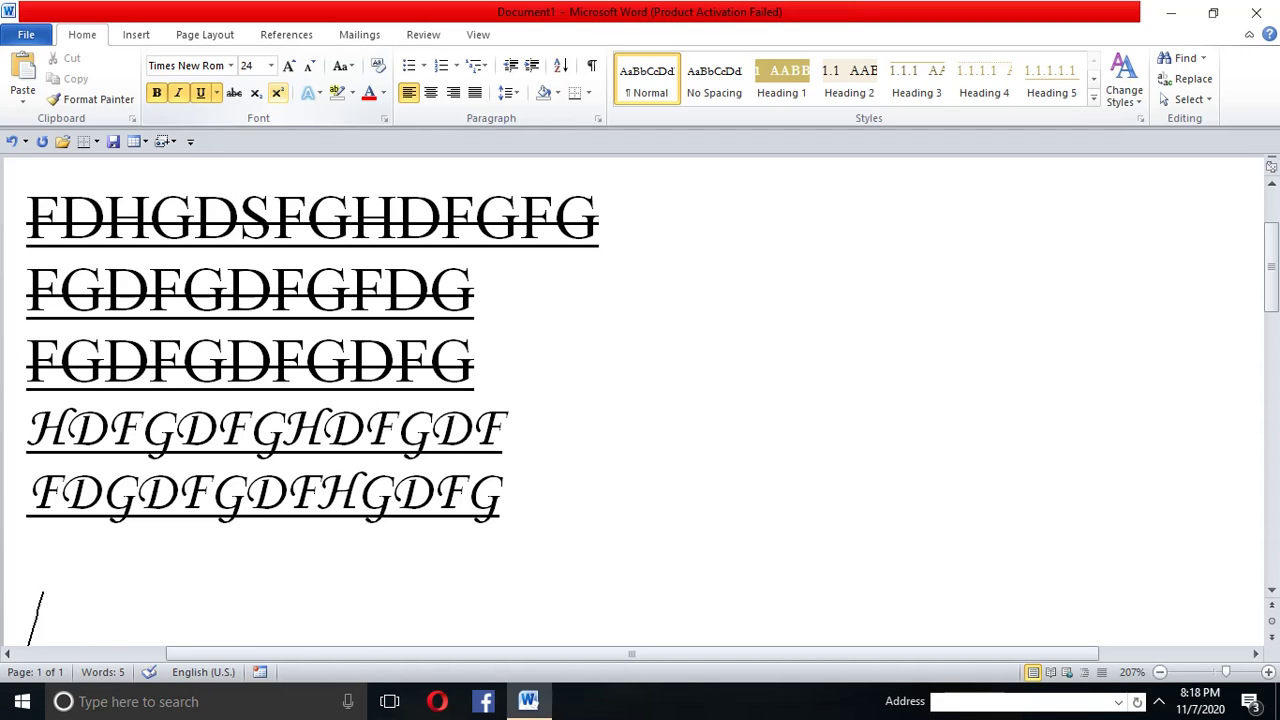
pyautogui.write('HFDGDFGDFGFG')
pyautogui.press('Return')
pyautogui.write('FDGSDFGHDFGDFG')
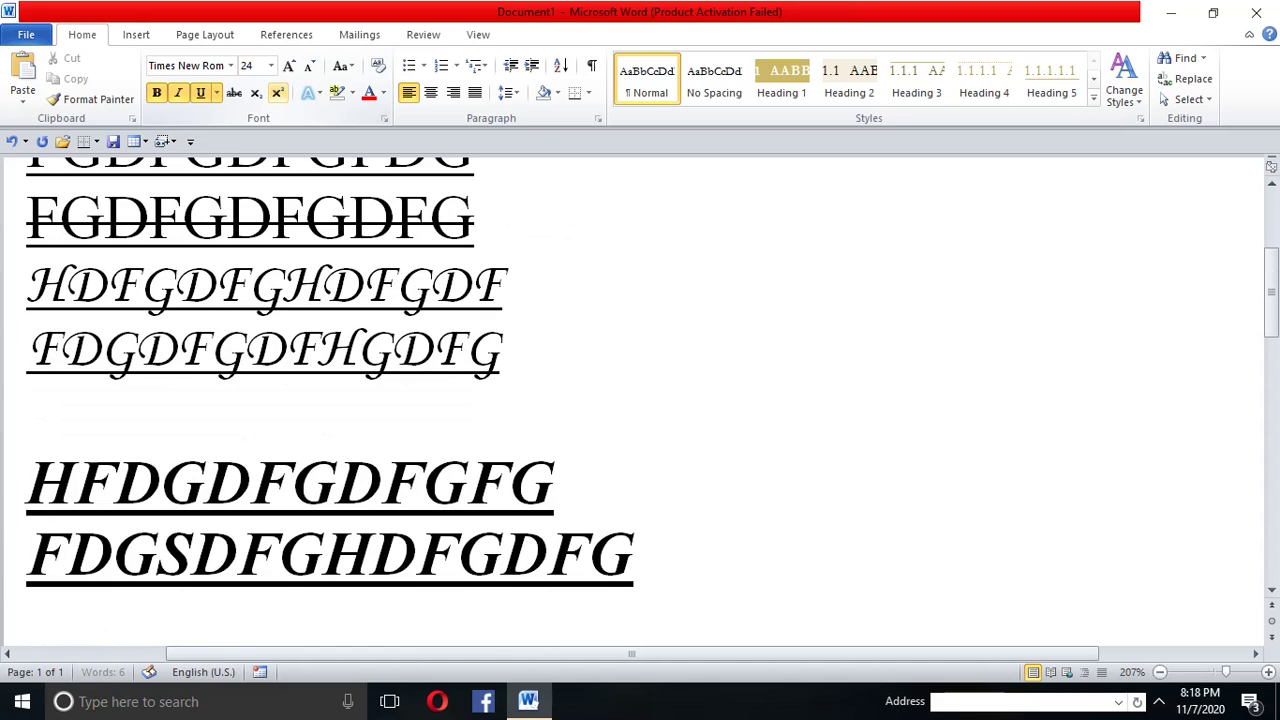
pyautogui.press('Return')
pyautogui.write('FDGDSFG')
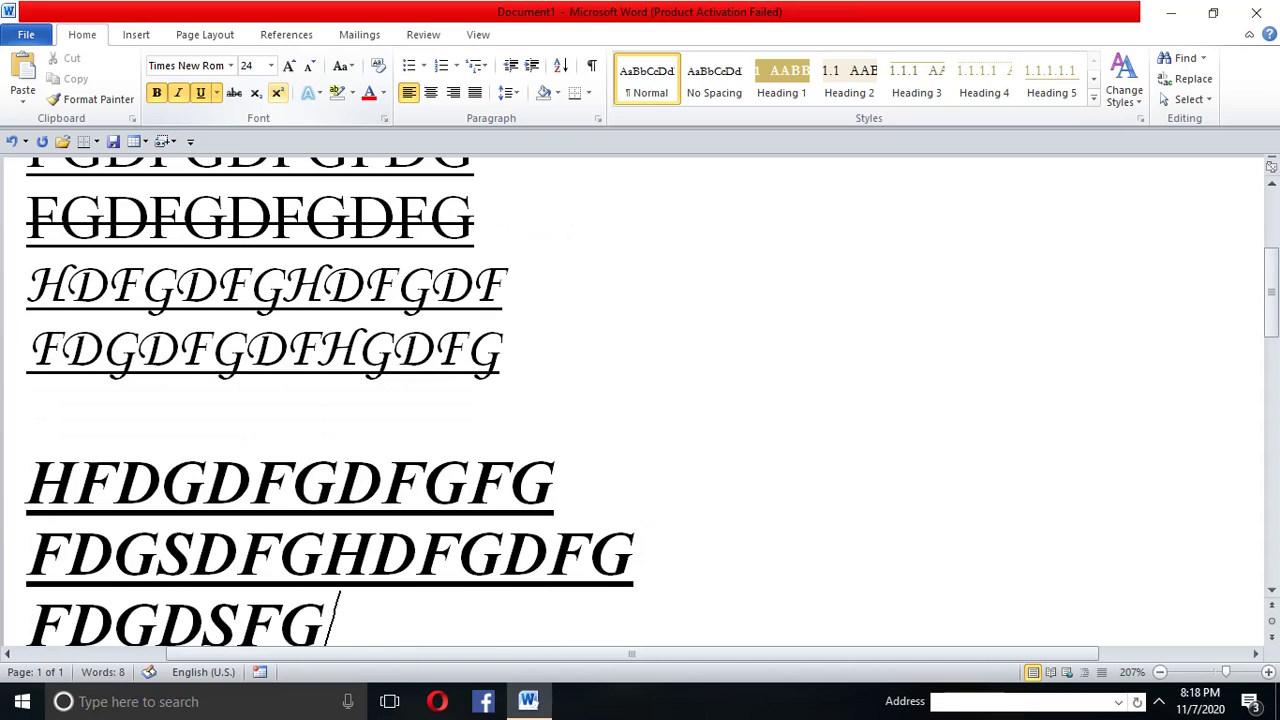
# Step: Apply the SUMAN macro's format after FDGDSFG, add FGJHFGFGHFGH and the line FGHFGHFGHFGH, and start a new line
pyautogui.write('FG')
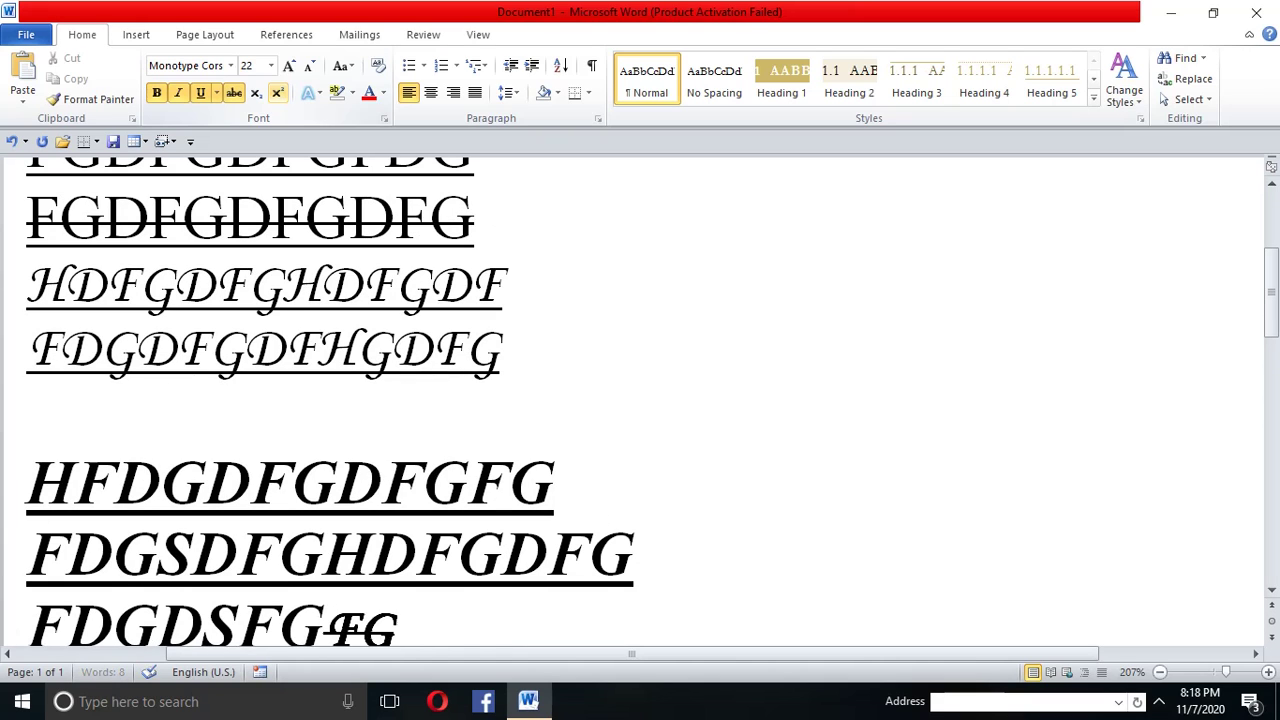
pyautogui.write('HFGFGHFGHF')
pyautogui.press('Return')
pyautogui.write('FGHFGHFGHFGH')
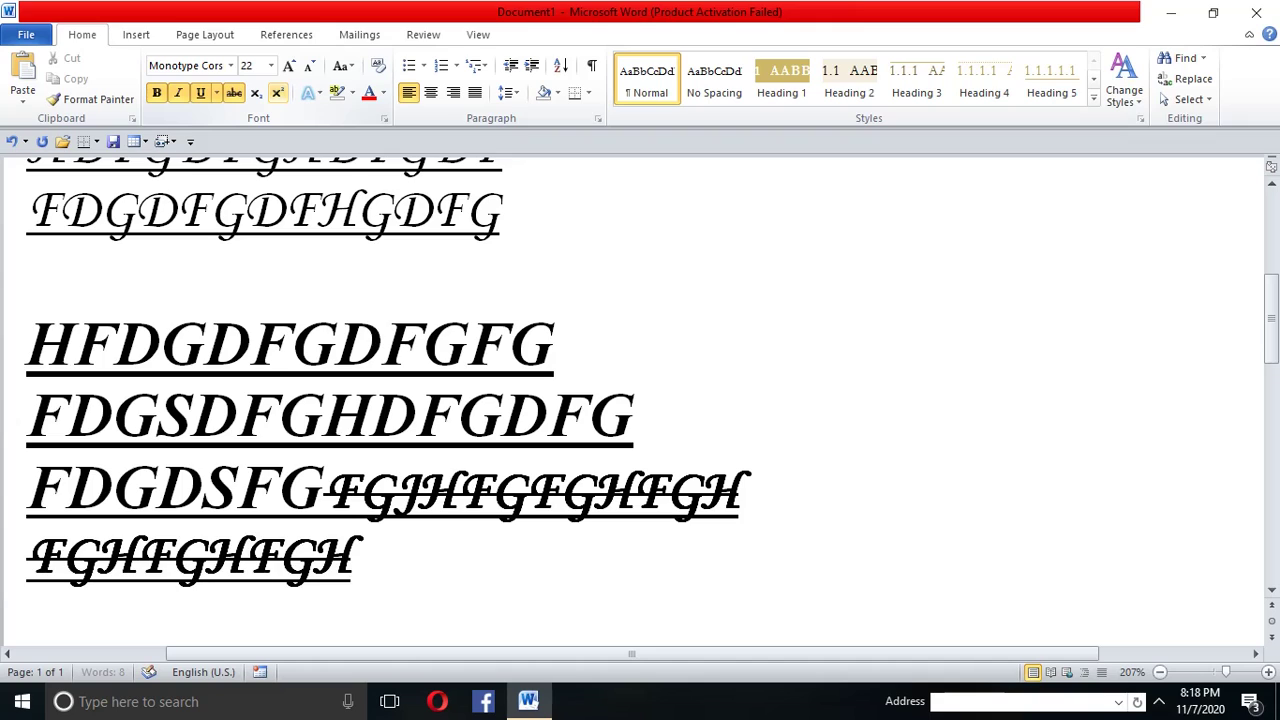
pyautogui.press('Return')
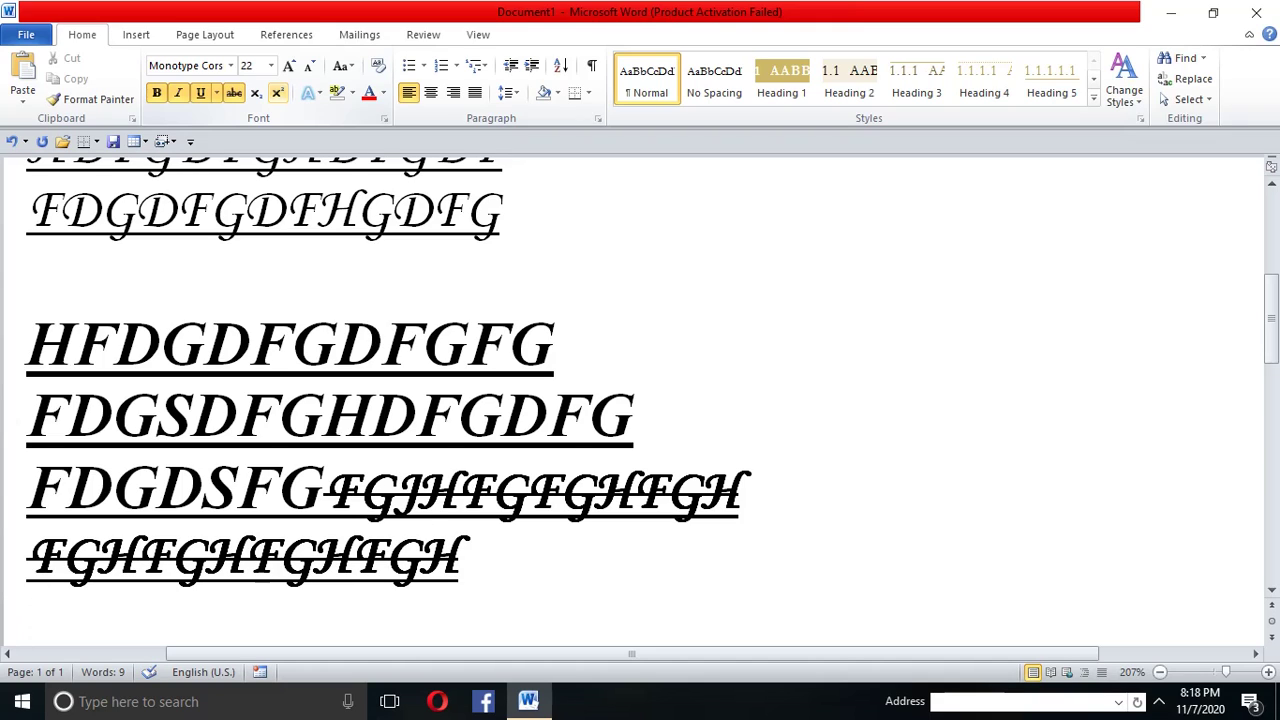
# Step: Apply the RAM macro's format on the new line, and add the lines 2GHHHFDGFGH, FGHFGHKFDGHFG and HFGHFGHFGH
pyautogui.press('Delete')
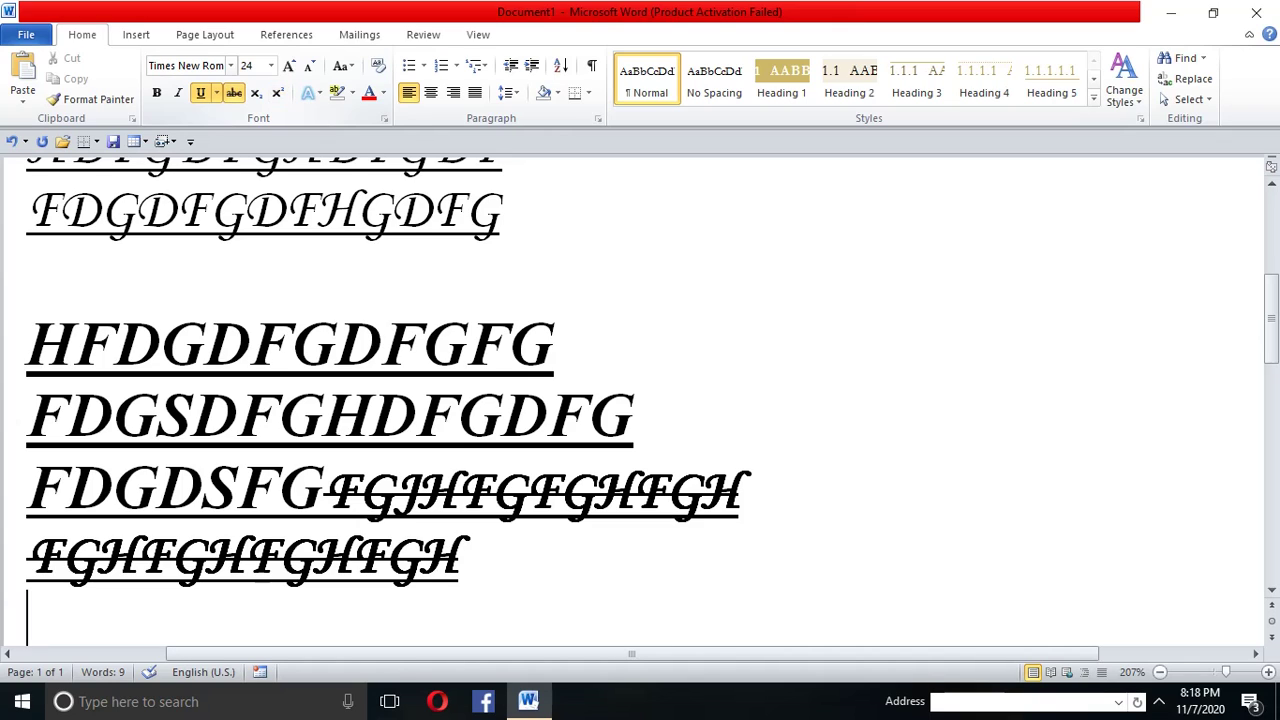
pyautogui.click(231, 65)
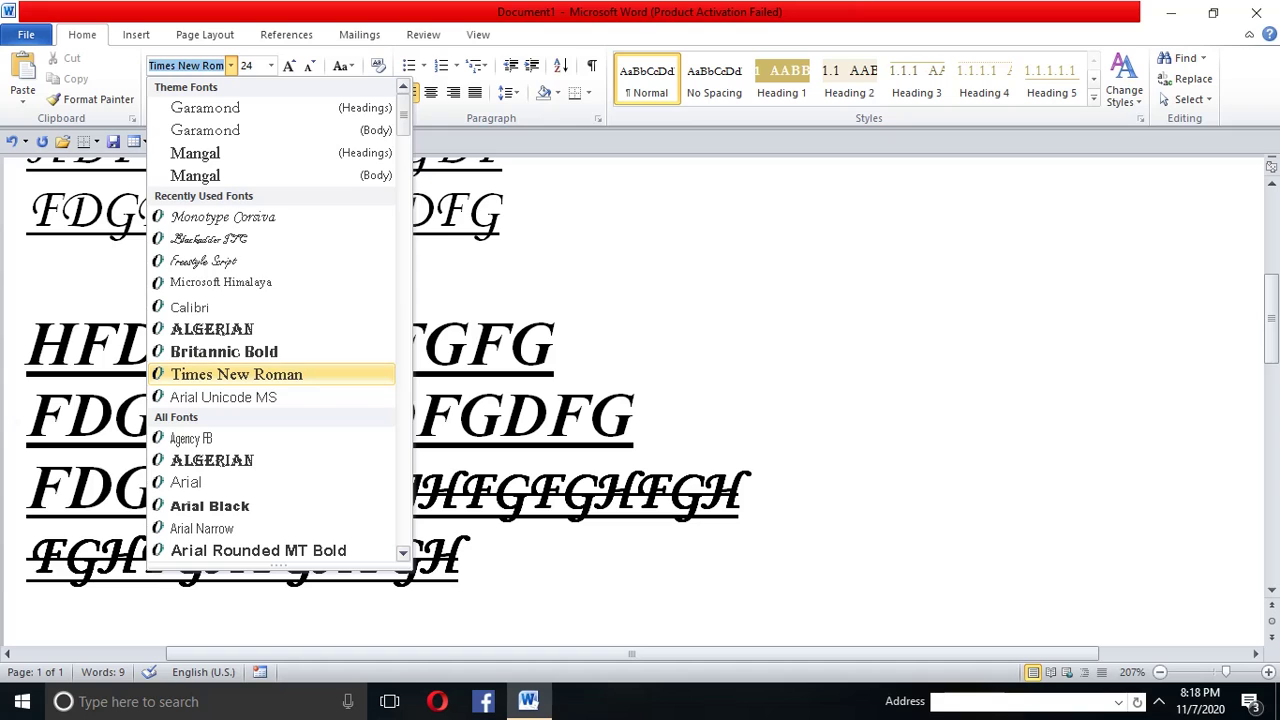
pyautogui.press('Escape')
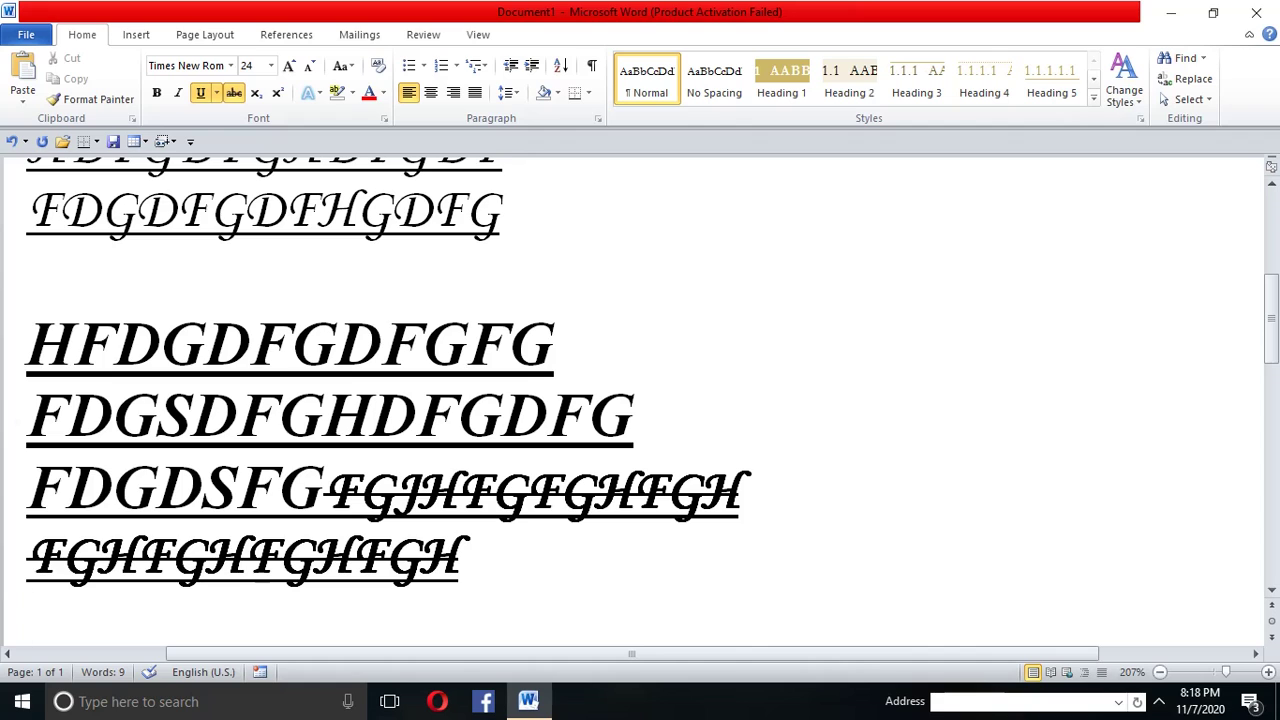
pyautogui.write('2GHHHFDGFGH')
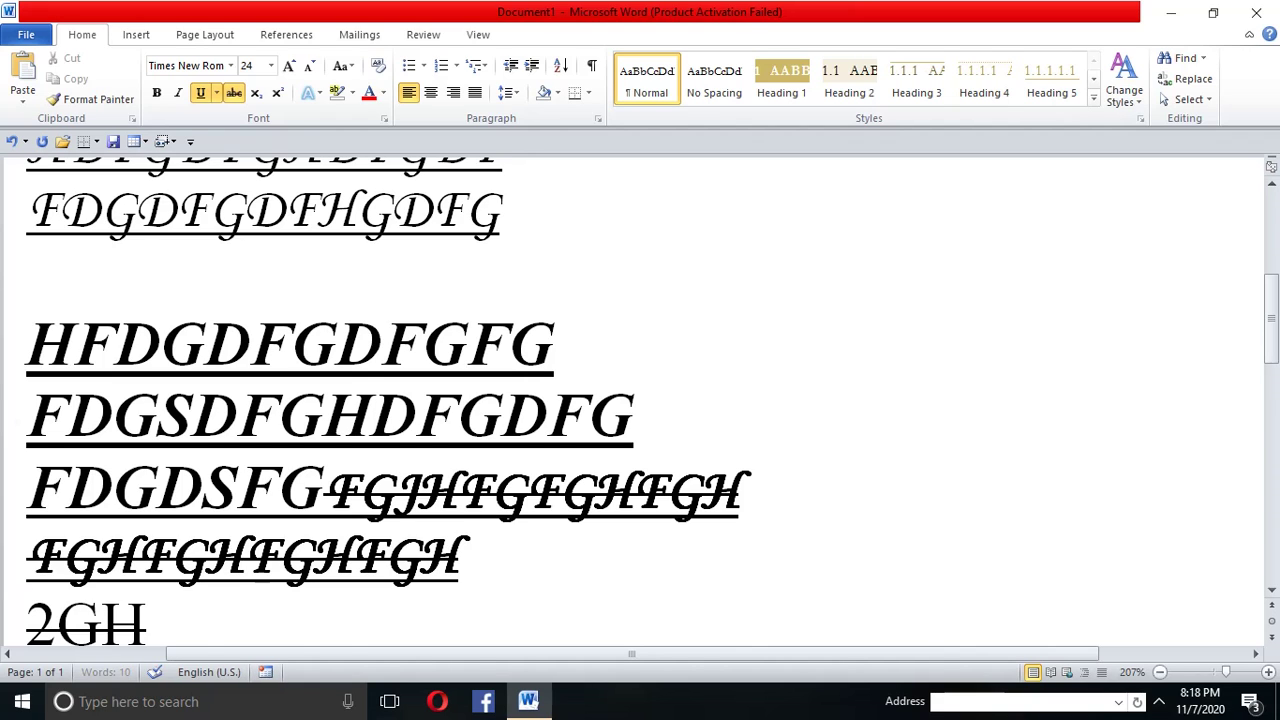
pyautogui.press('Return')
pyautogui.write('FGHFGHKFDGHFG')
pyautogui.press('Return')
pyautogui.write('HFGHFGHFGH')
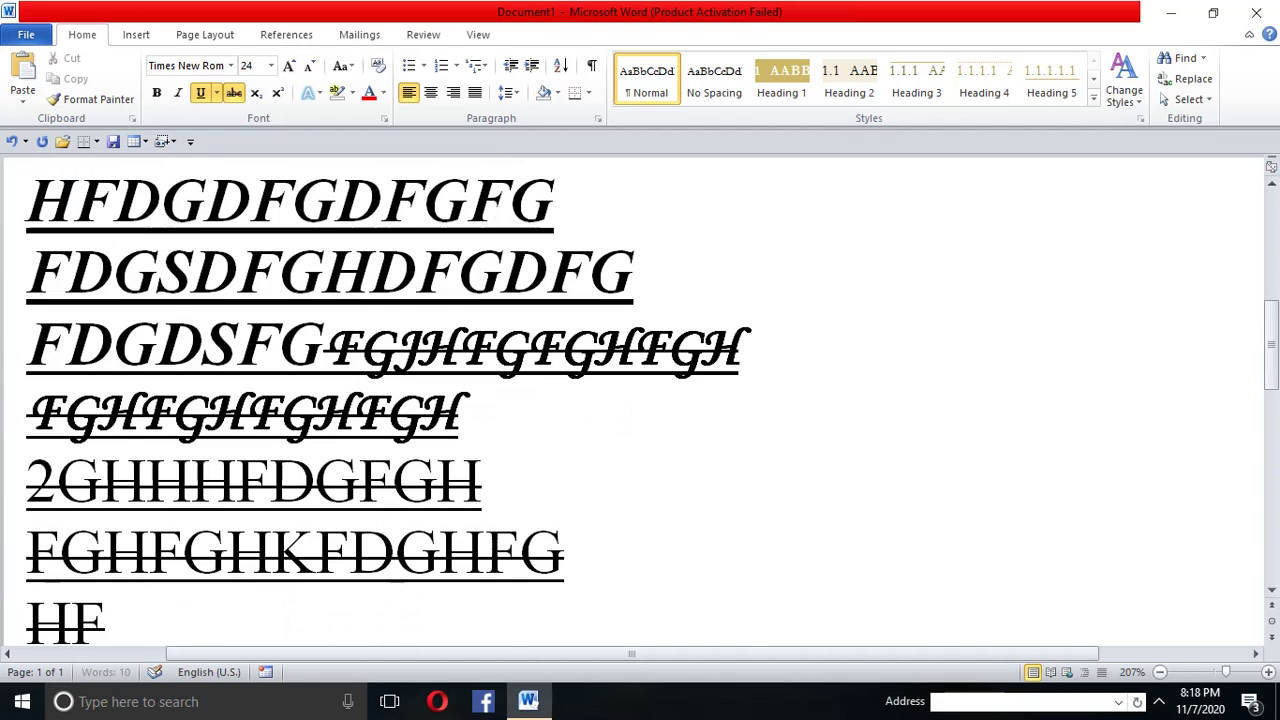
pyautogui.press('Return')
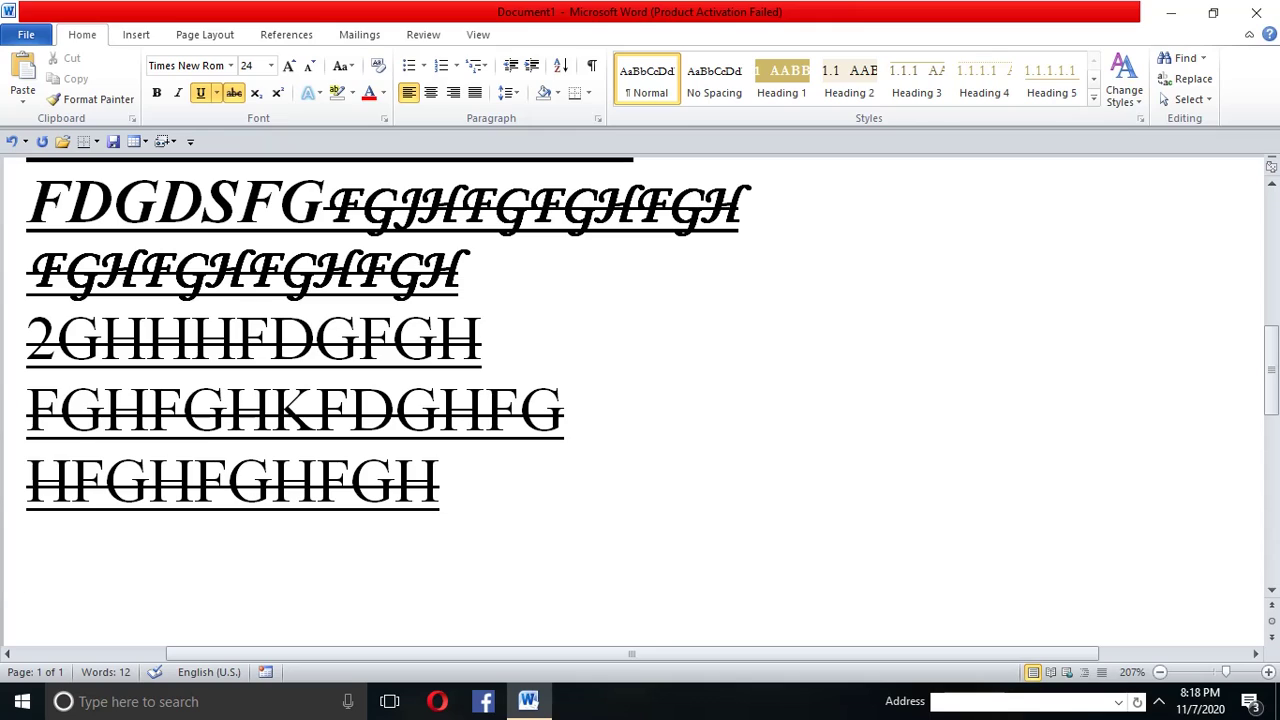